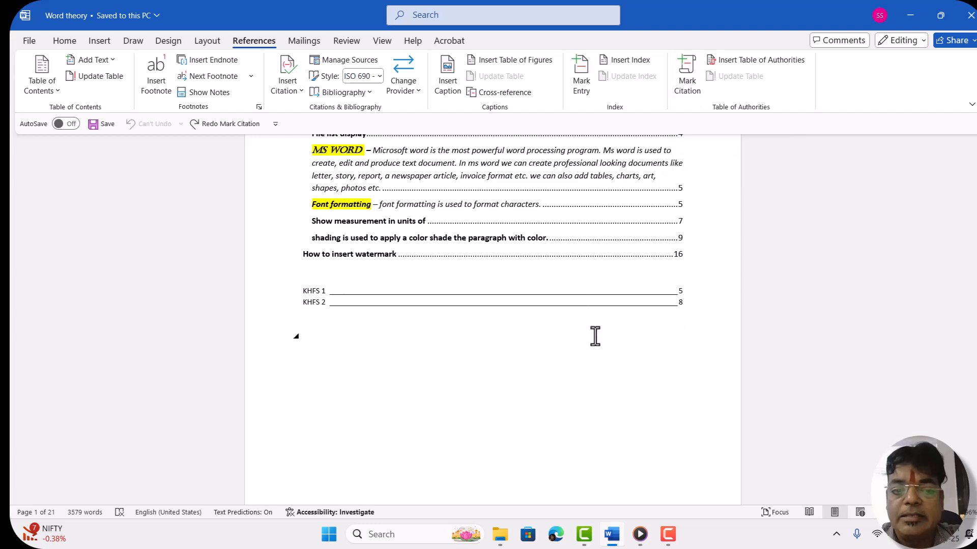
# Look through the document's first pages for headings on Notepad, saving, shortcuts and file/folder operations.
pyautogui.scroll(-3, 594, 333)
pyautogui.scroll(-10, 596, 336)
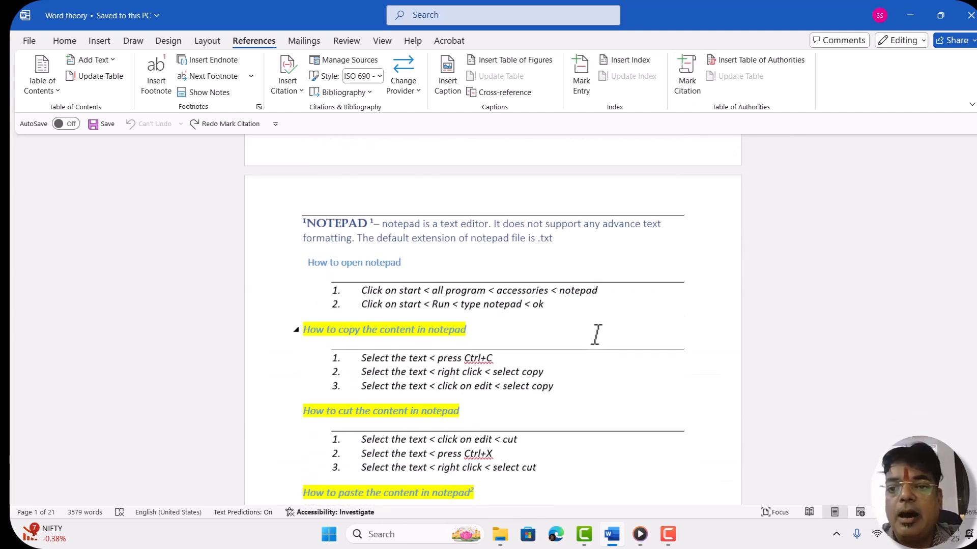
pyautogui.scroll(-9, 596, 334)
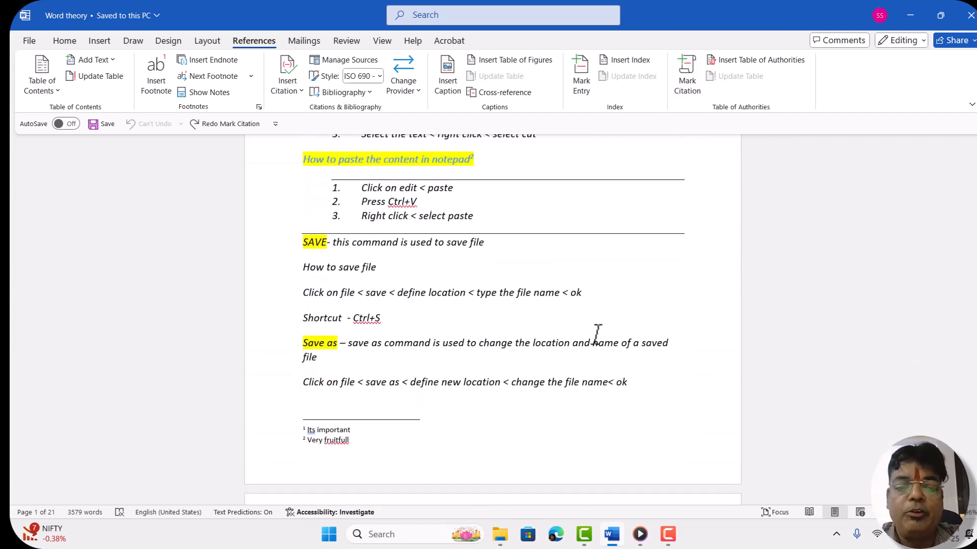
pyautogui.scroll(-9, 597, 334)
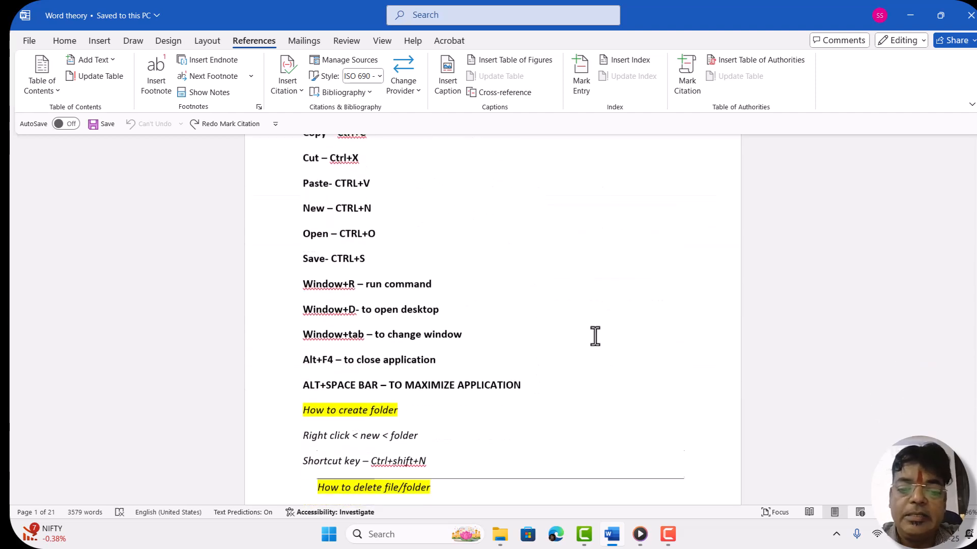
pyautogui.scroll(-9, 596, 334)
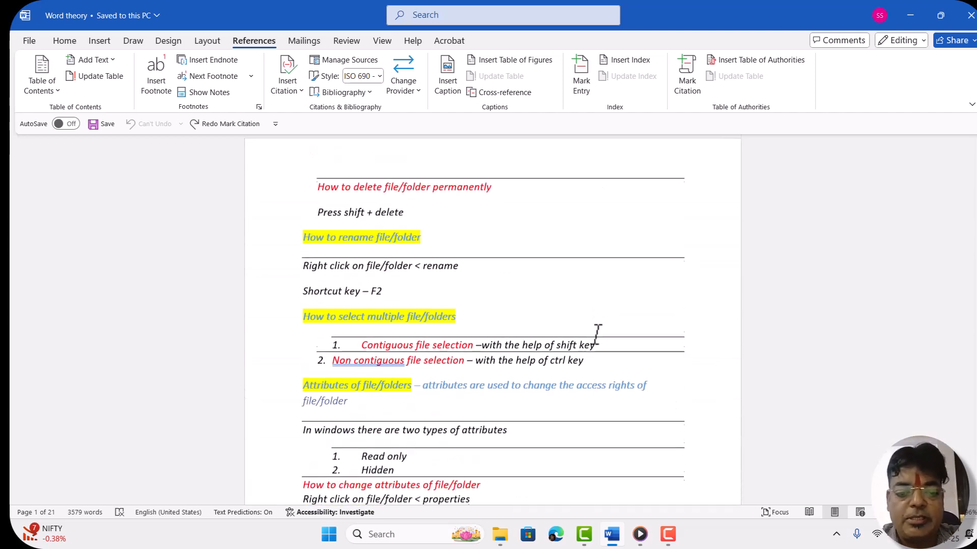
pyautogui.scroll(-1, 596, 335)
pyautogui.scroll(3, 596, 335)
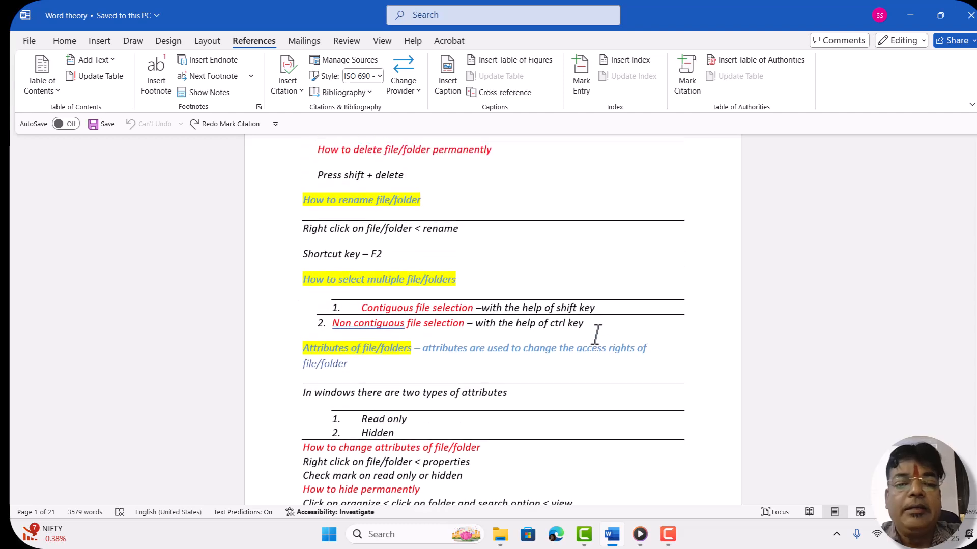
pyautogui.scroll(3, 598, 336)
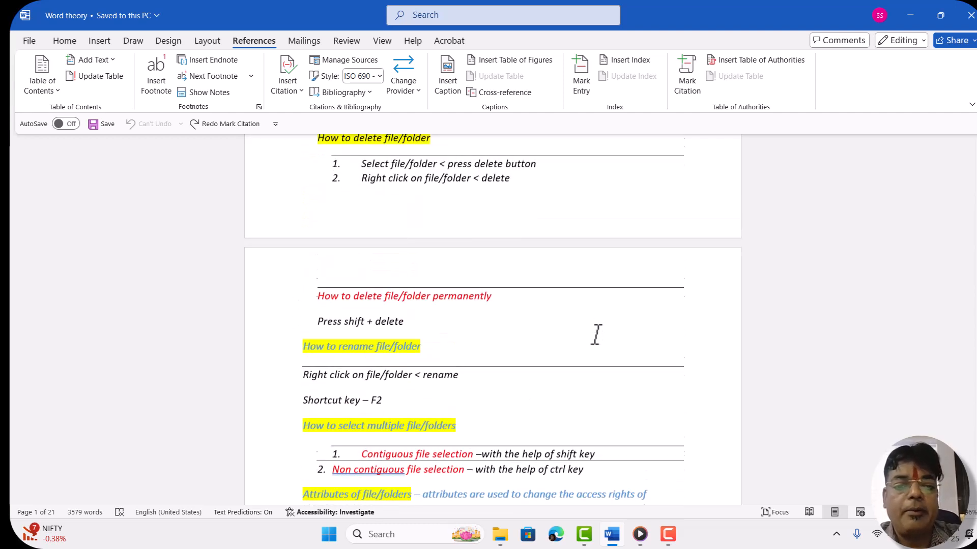
pyautogui.scroll(4, 597, 338)
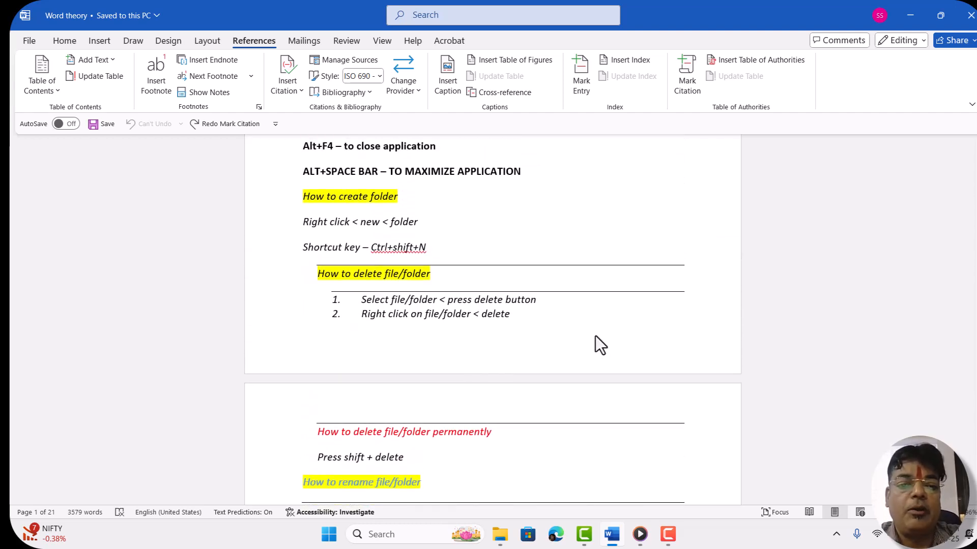
pyautogui.scroll(-1, 594, 334)
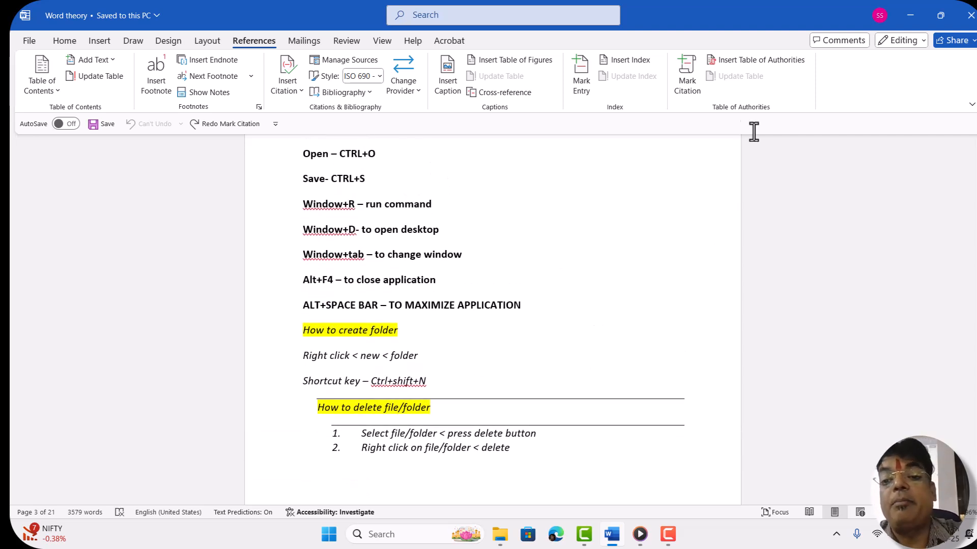
# In the Mark Citation category editor, replace the Rules category with DATA and confirm the change.
pyautogui.click(688, 78)
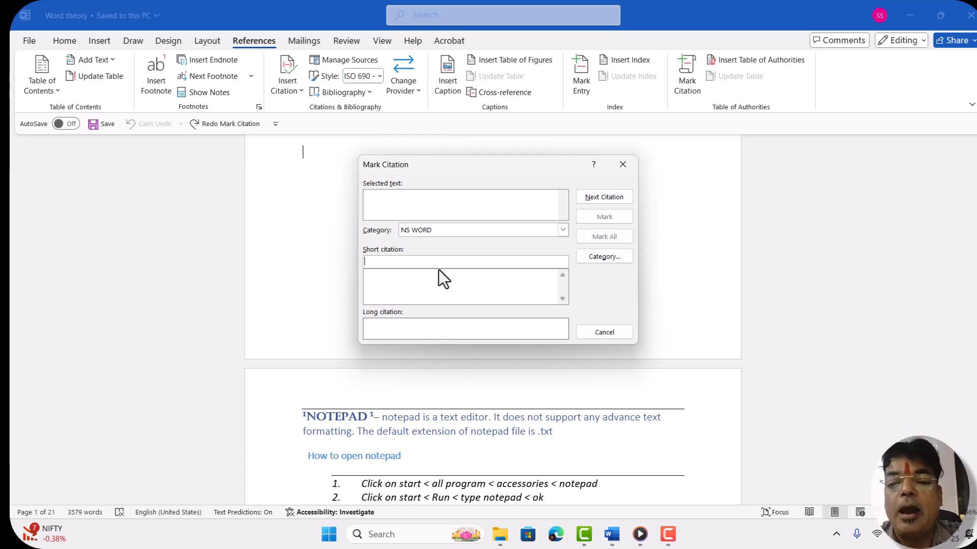
pyautogui.click(606, 255)
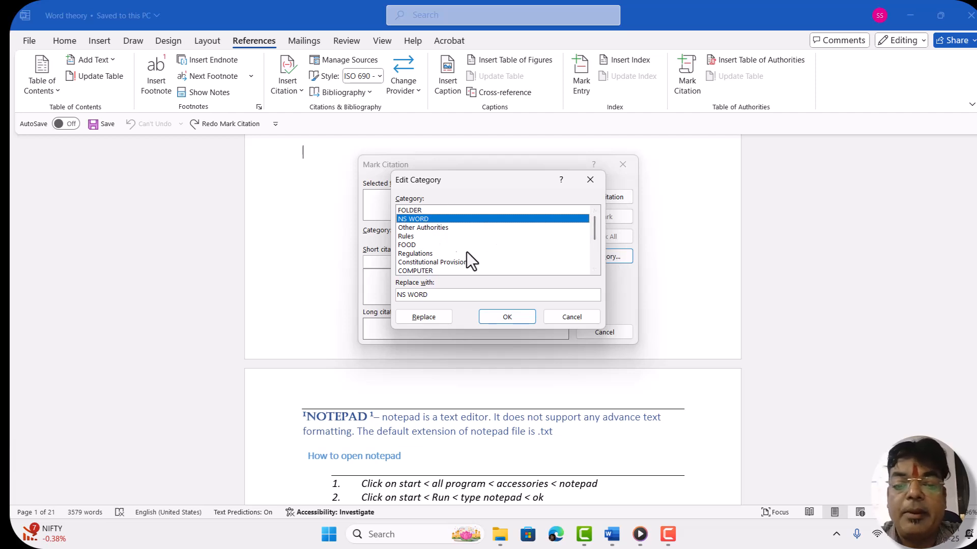
pyautogui.moveTo(594, 238)
pyautogui.mouseDown()
pyautogui.moveTo(599, 275)
pyautogui.moveTo(594, 221)
pyautogui.mouseUp()
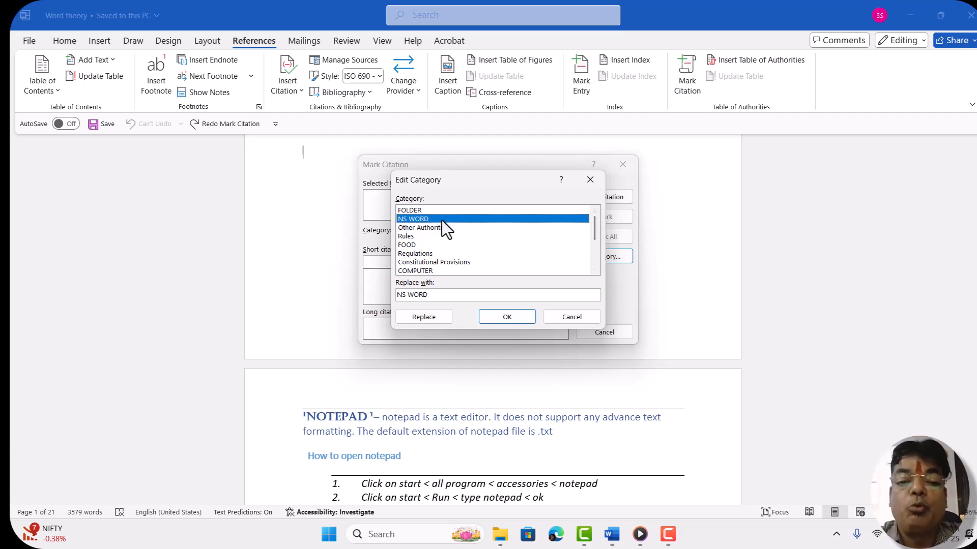
pyautogui.click(408, 239)
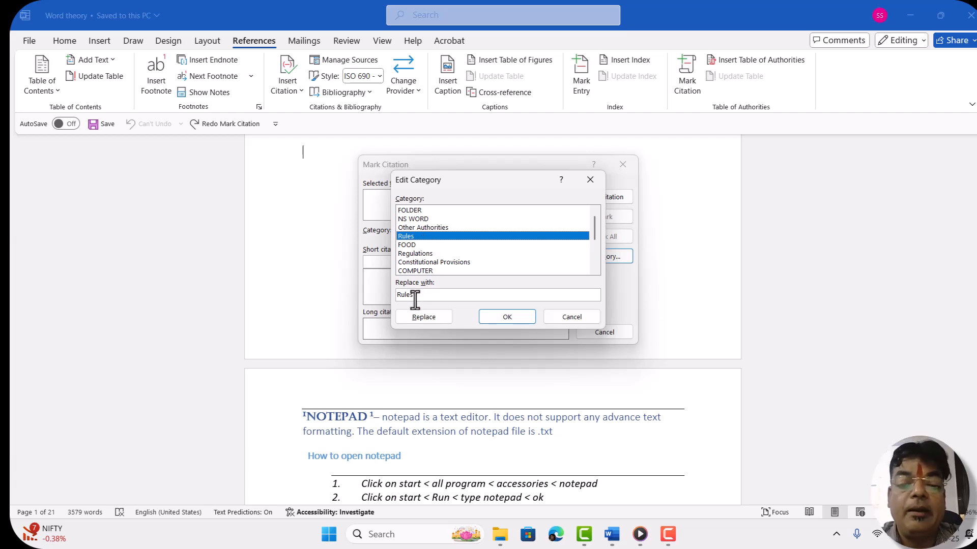
pyautogui.press('BackSpace')
pyautogui.press('BackSpace')
pyautogui.press('BackSpace')
pyautogui.press('BackSpace')
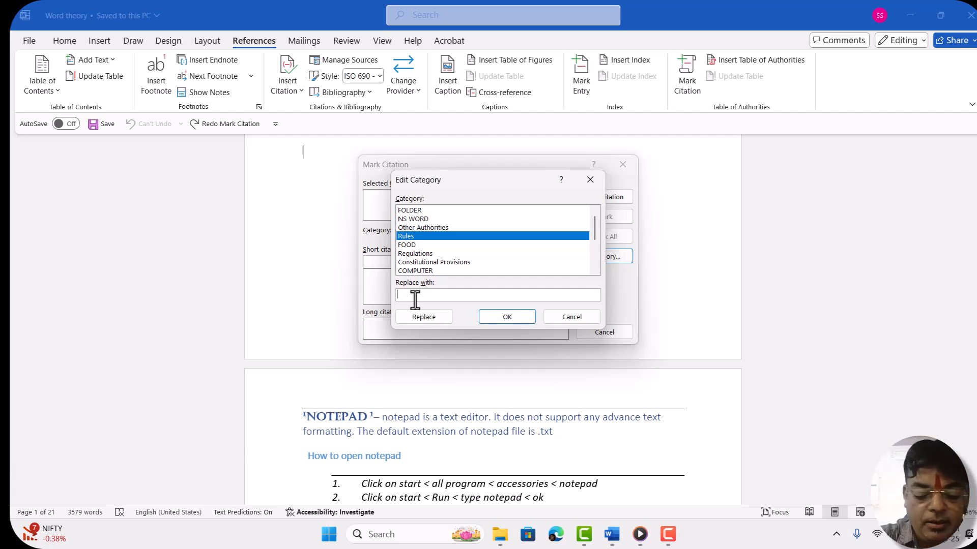
pyautogui.write('DATA')
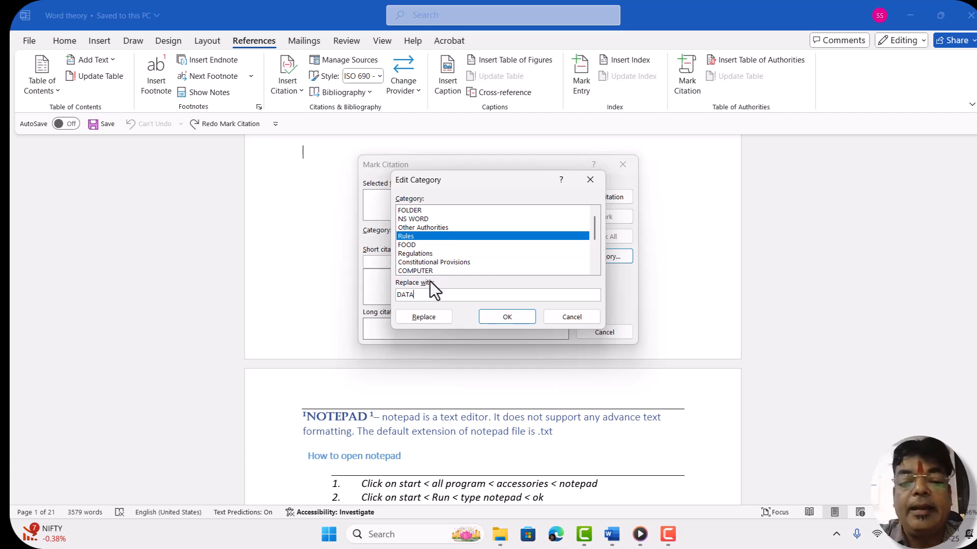
pyautogui.click(419, 319)
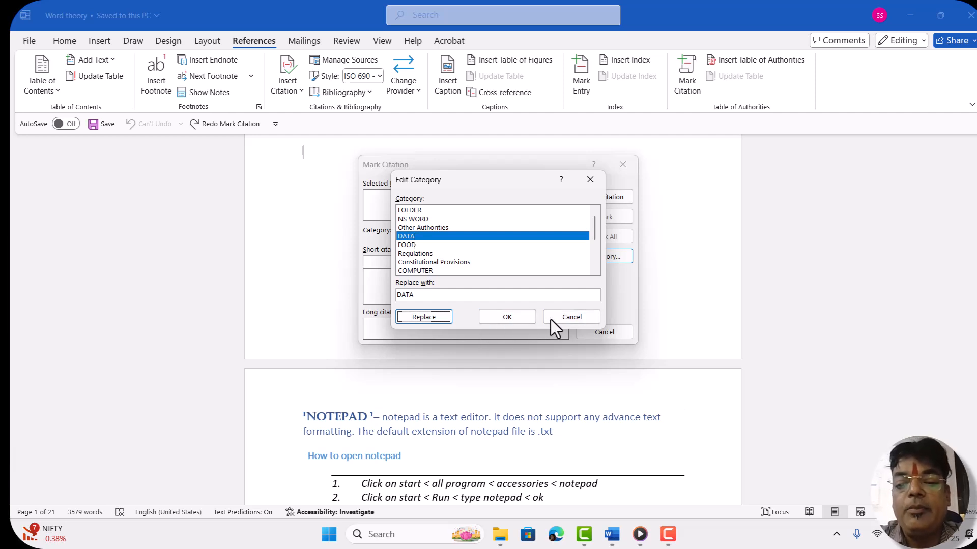
pyautogui.click(506, 316)
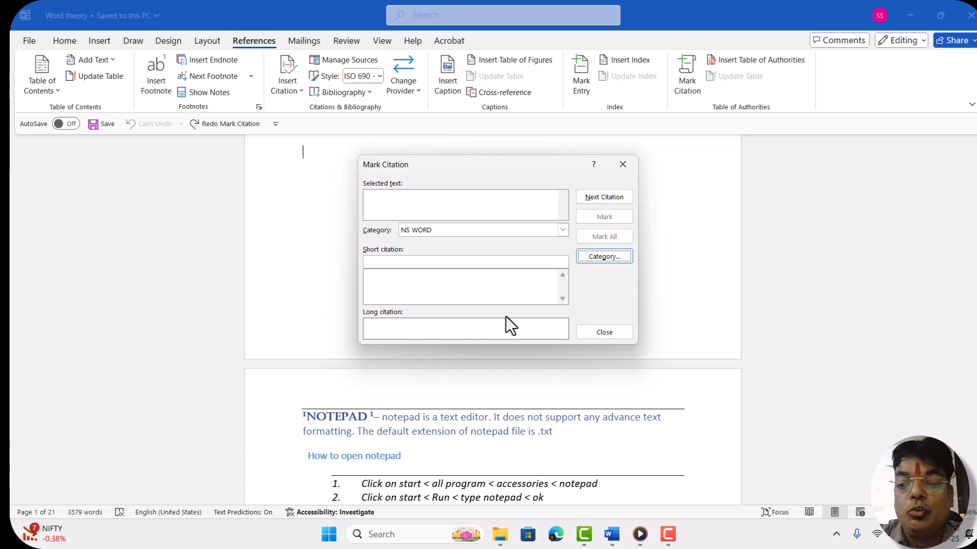
# Edit the citation categories again, replacing the misspelled computer category below software with MS WORD.
pyautogui.click(599, 256)
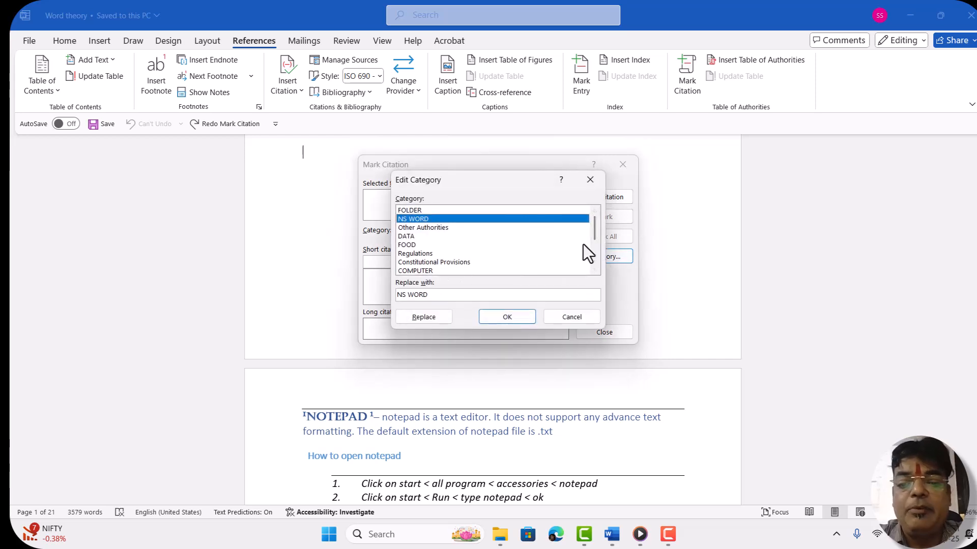
pyautogui.click(593, 249)
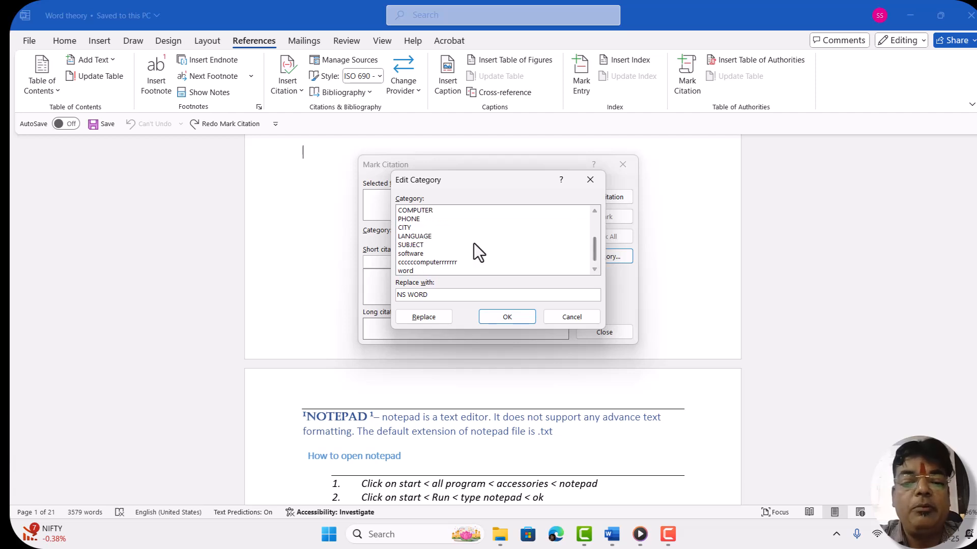
pyautogui.click(435, 262)
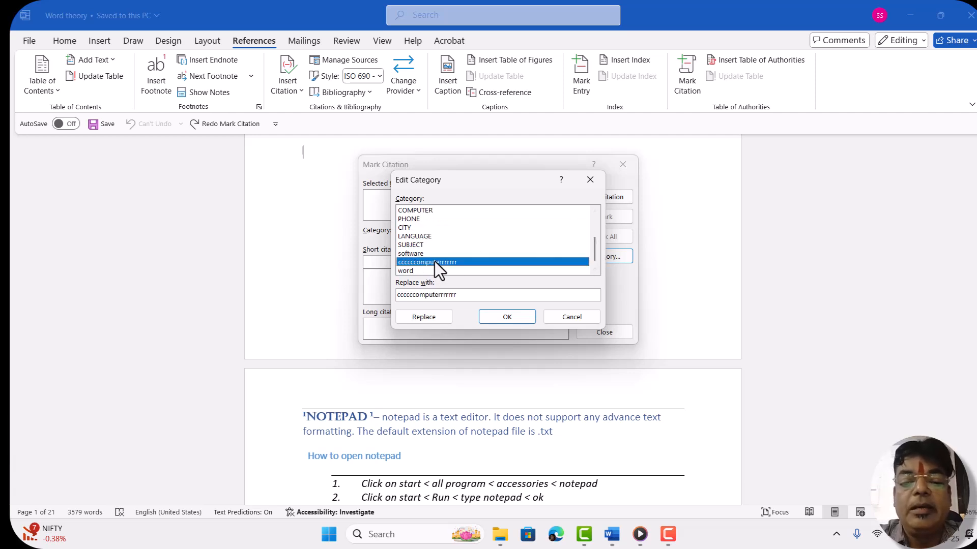
pyautogui.click(464, 296)
pyautogui.press('BackSpace')
pyautogui.press('BackSpace')
pyautogui.press('BackSpace')
pyautogui.press('BackSpace')
pyautogui.press('BackSpace')
pyautogui.press('BackSpace')
pyautogui.press('BackSpace')
pyautogui.press('BackSpace')
pyautogui.press('BackSpace')
pyautogui.press('BackSpace')
pyautogui.press('BackSpace')
pyautogui.press('BackSpace')
pyautogui.press('BackSpace')
pyautogui.press('BackSpace')
pyautogui.press('BackSpace')
pyautogui.press('BackSpace')
pyautogui.press('BackSpace')
pyautogui.press('BackSpace')
pyautogui.press('BackSpace')
pyautogui.press('BackSpace')
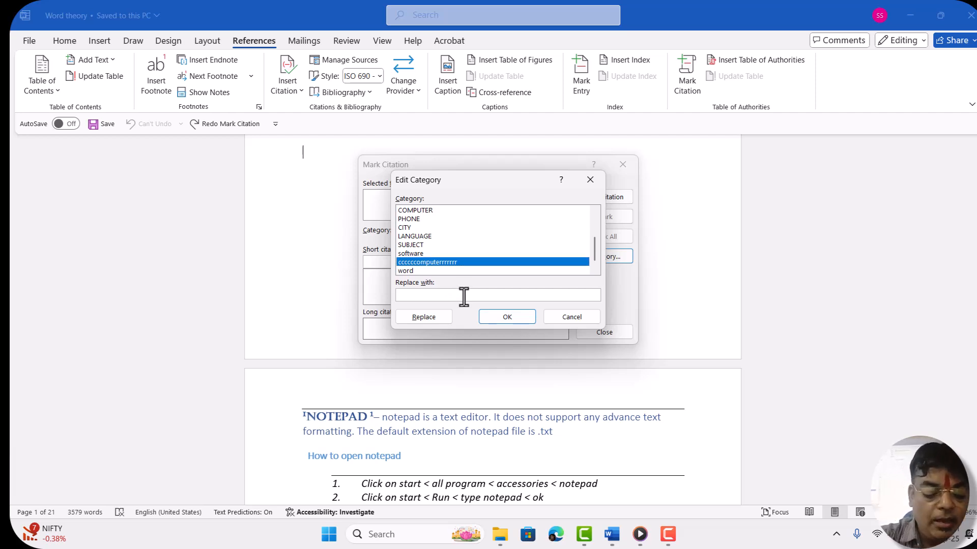
pyautogui.write('MS')
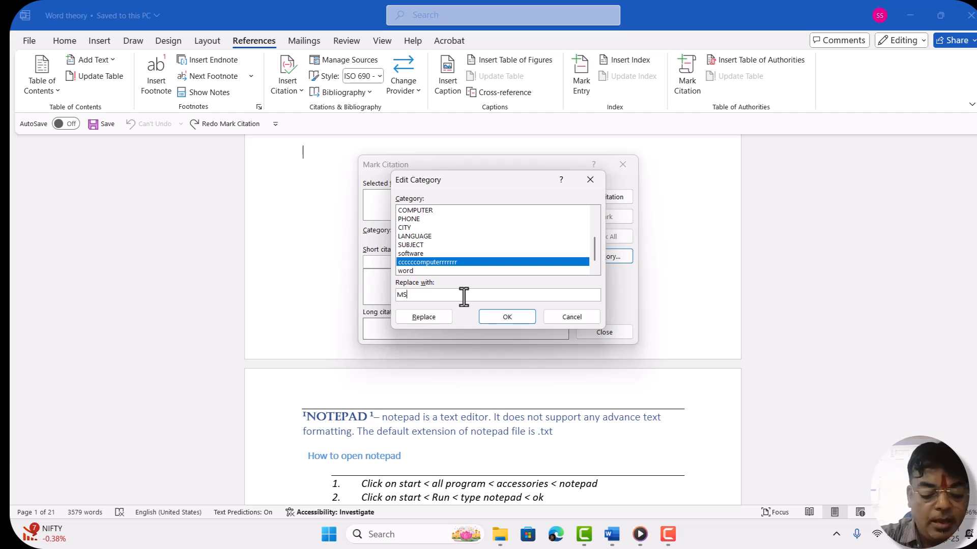
pyautogui.write(' WORD')
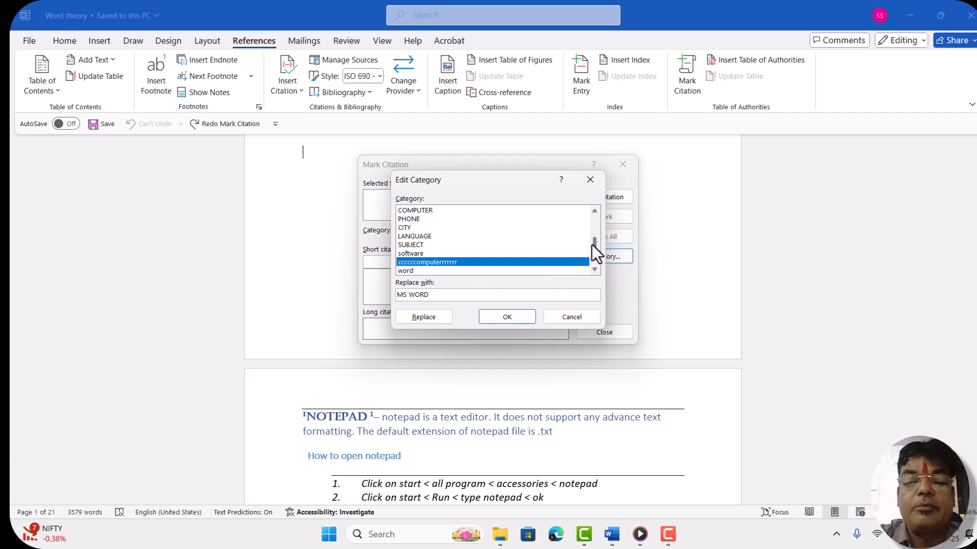
pyautogui.moveTo(594, 245)
pyautogui.mouseDown()
pyautogui.moveTo(590, 216)
pyautogui.moveTo(599, 254)
pyautogui.mouseUp()
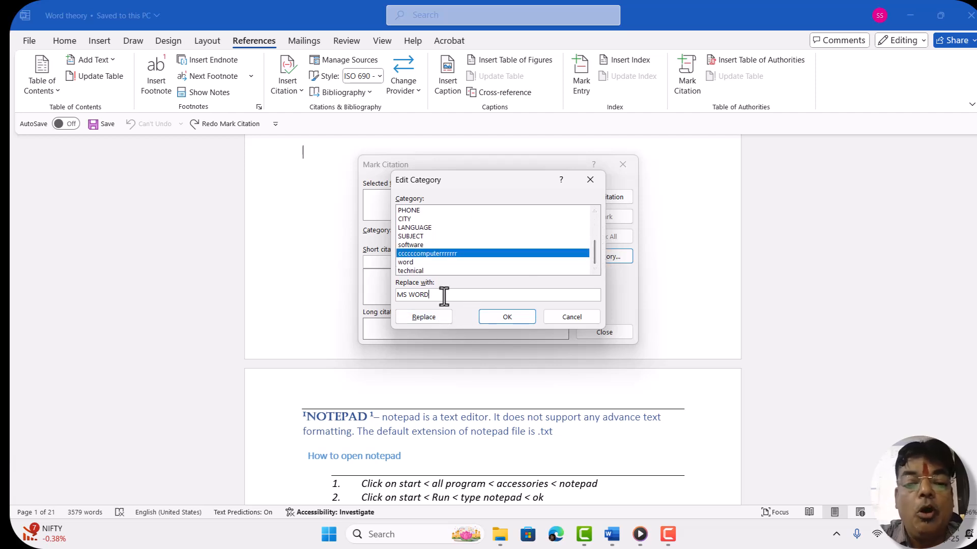
pyautogui.click(421, 318)
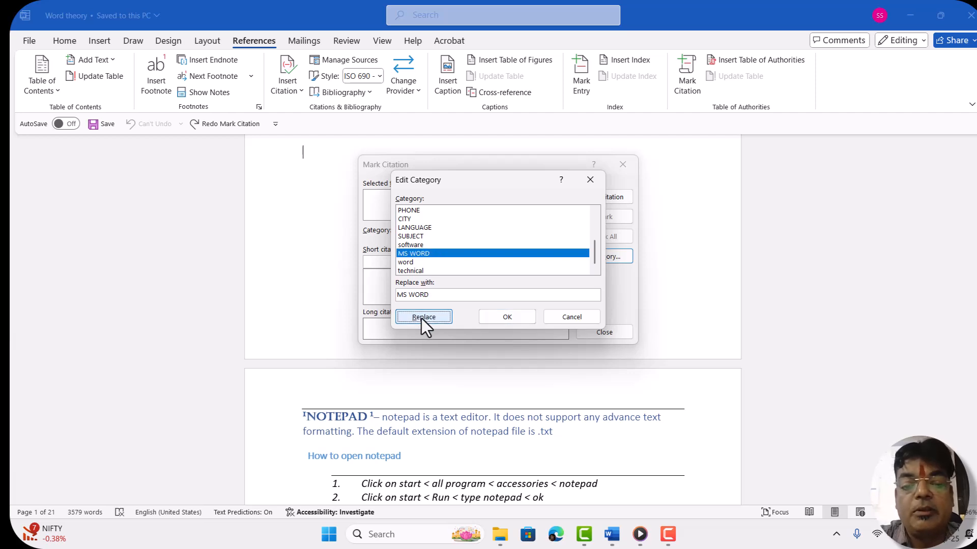
pyautogui.click(498, 316)
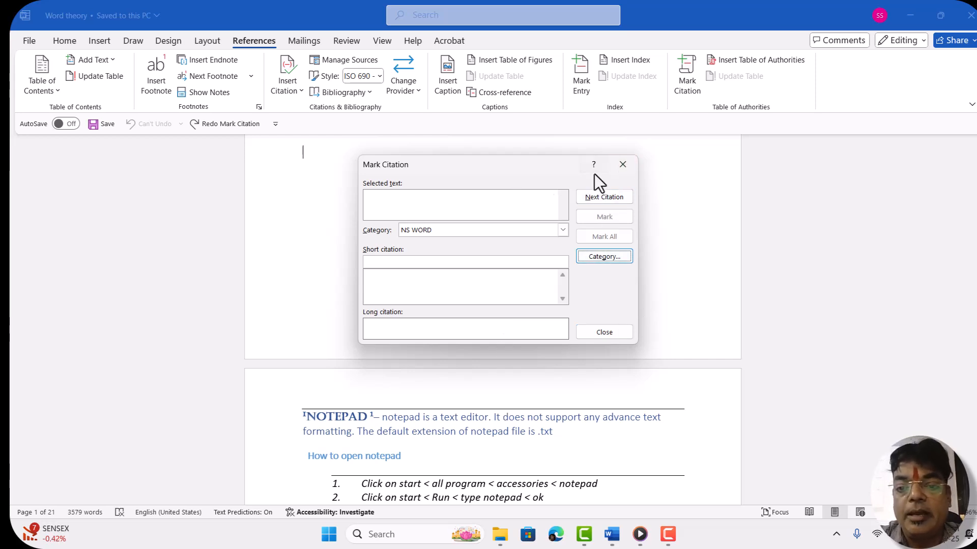
# Check the edited citation category list and close the Mark Citation dialog.
pyautogui.click(592, 256)
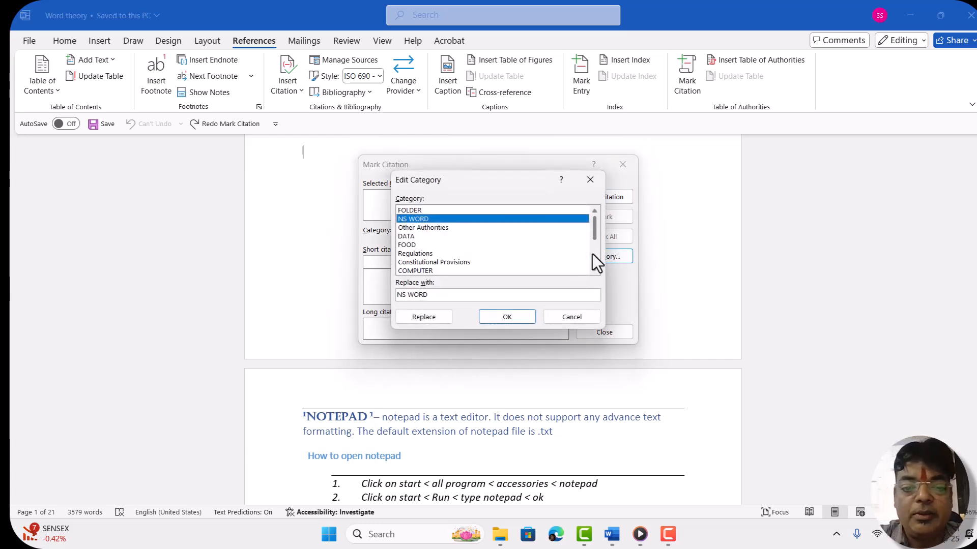
pyautogui.click(510, 318)
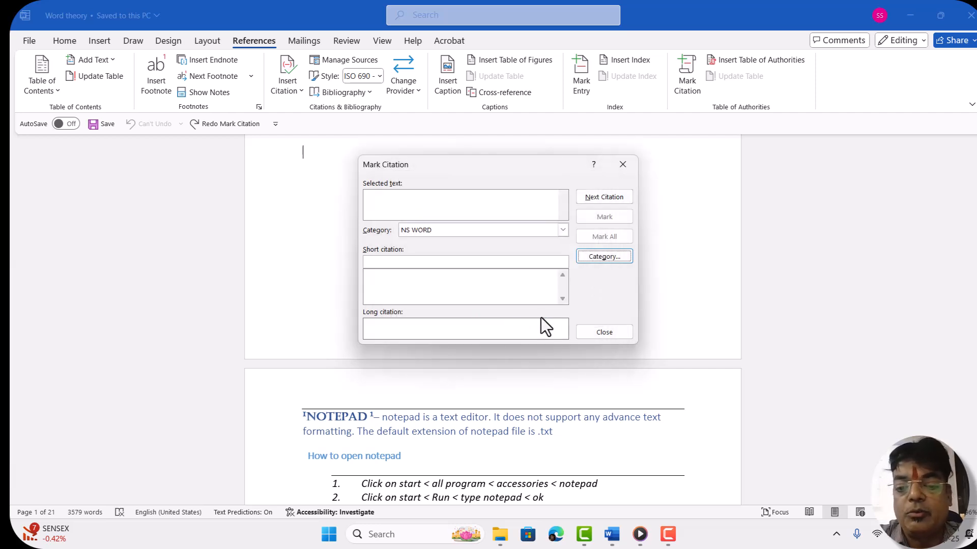
pyautogui.click(605, 332)
# Try to assign the DATA category to a citation for the "How to create folder" heading.
pyautogui.scroll(-1, 612, 328)
pyautogui.scroll(-2, 613, 328)
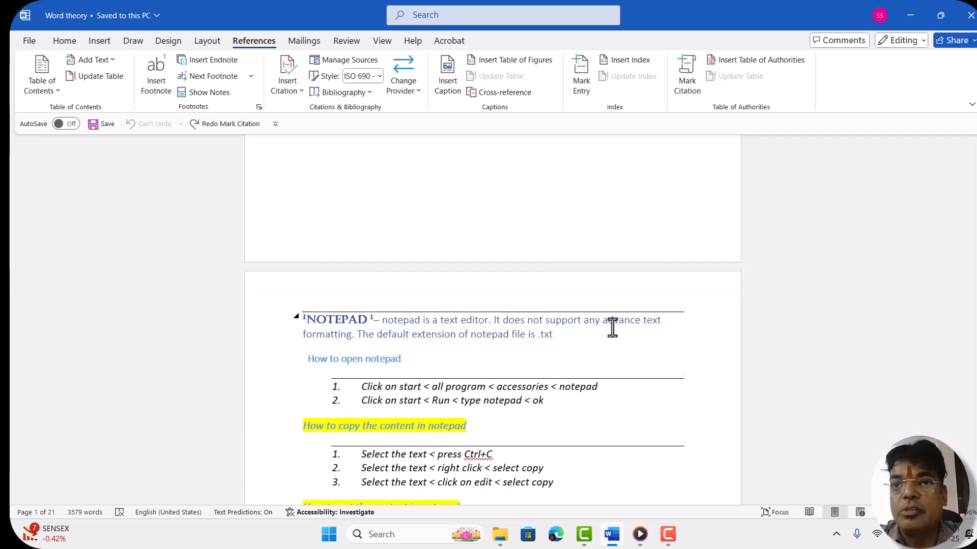
pyautogui.scroll(-5, 614, 326)
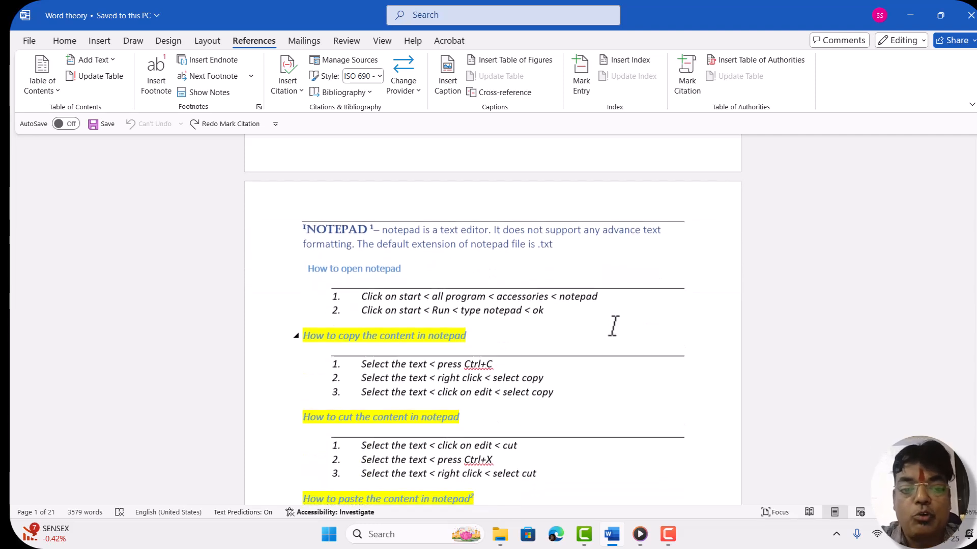
pyautogui.scroll(-5, 614, 325)
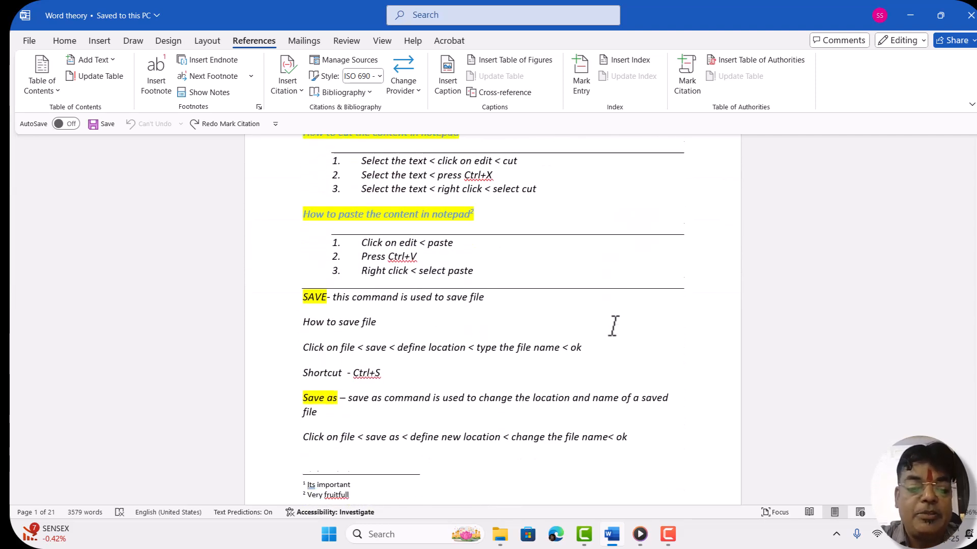
pyautogui.scroll(-10, 612, 328)
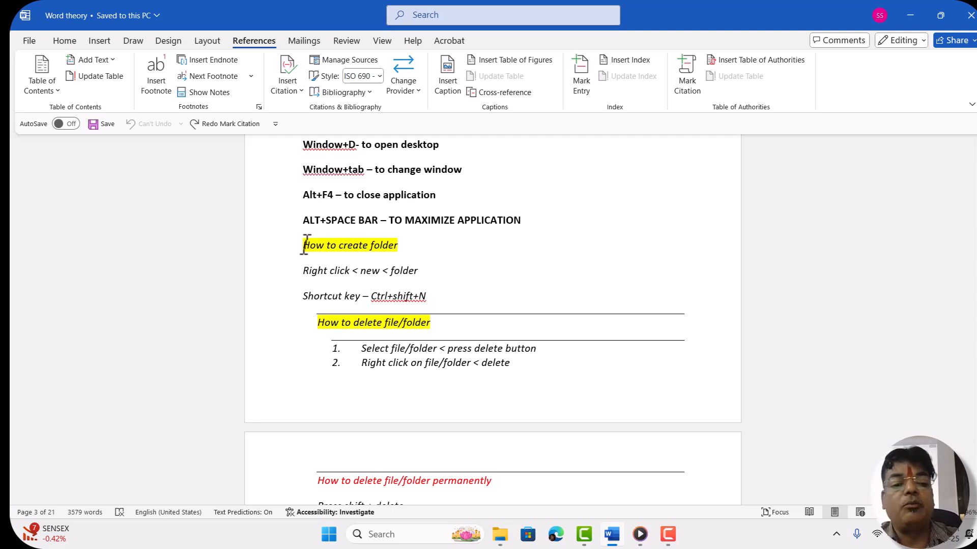
pyautogui.moveTo(306, 244); pyautogui.dragTo(396, 243)
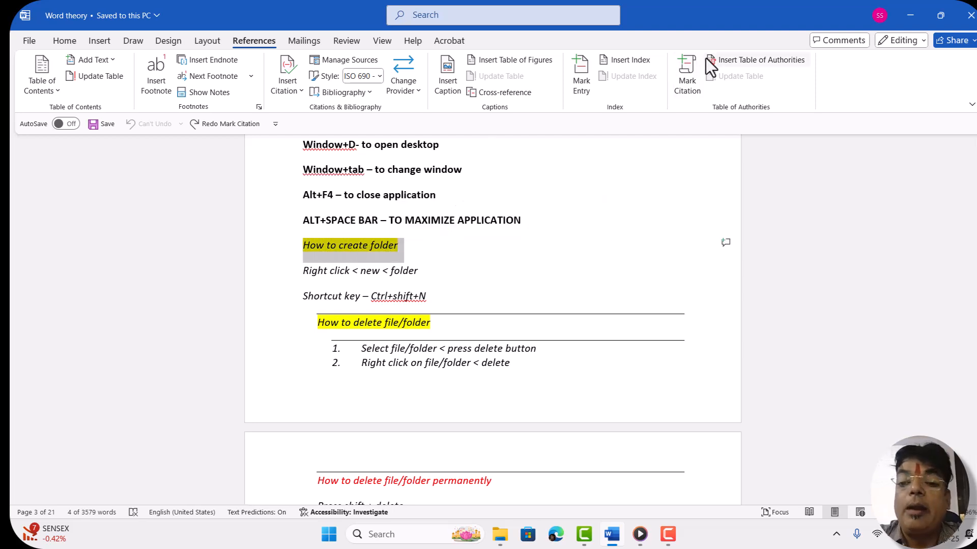
pyautogui.click(683, 65)
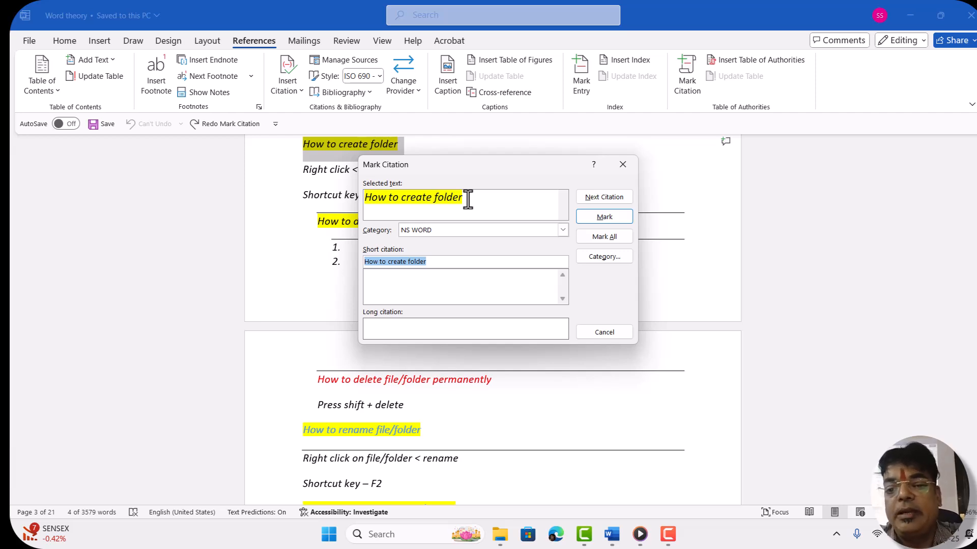
pyautogui.click(600, 259)
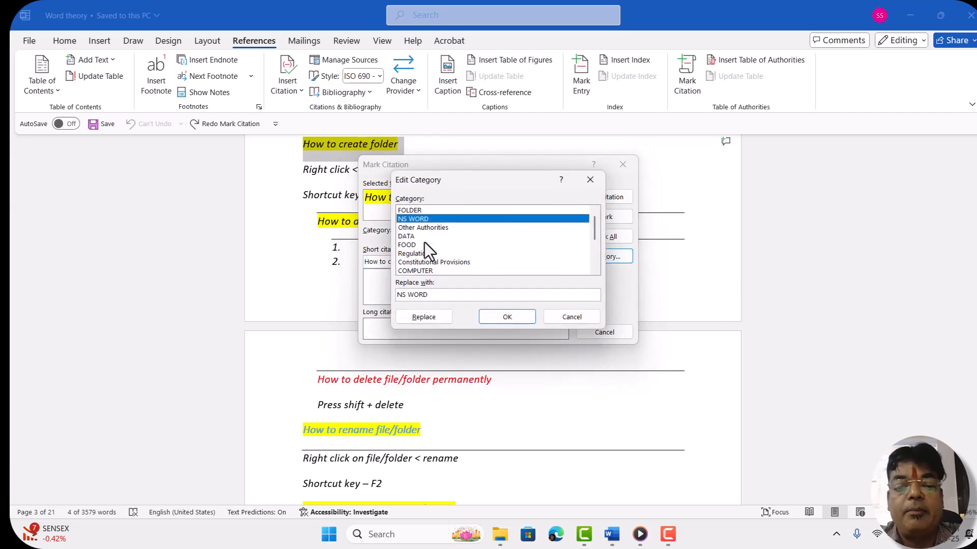
pyautogui.click(411, 237)
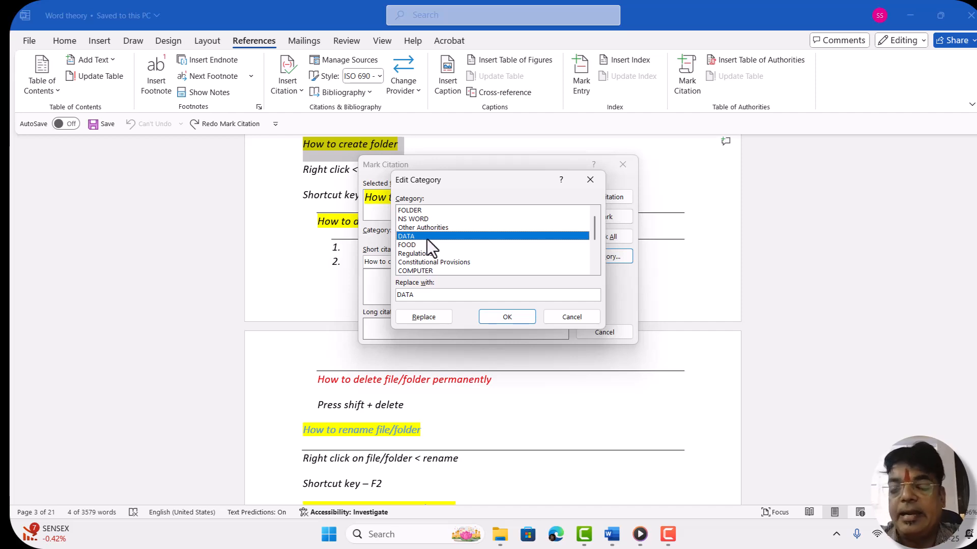
pyautogui.click(506, 317)
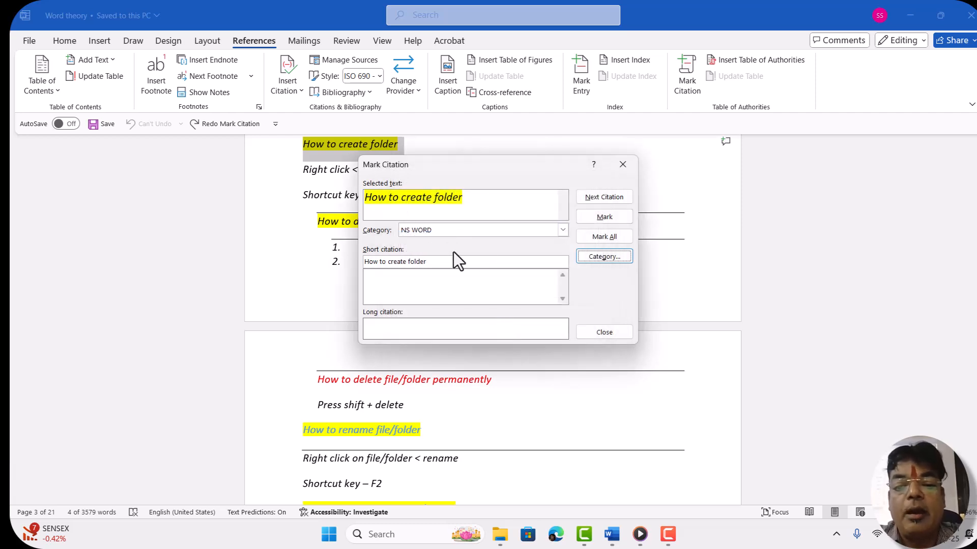
pyautogui.click(602, 258)
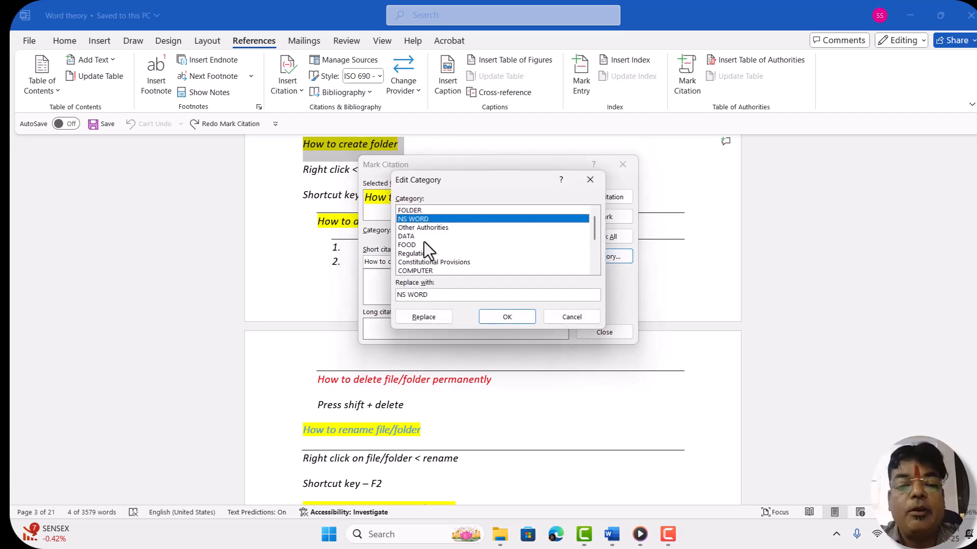
pyautogui.click(407, 237)
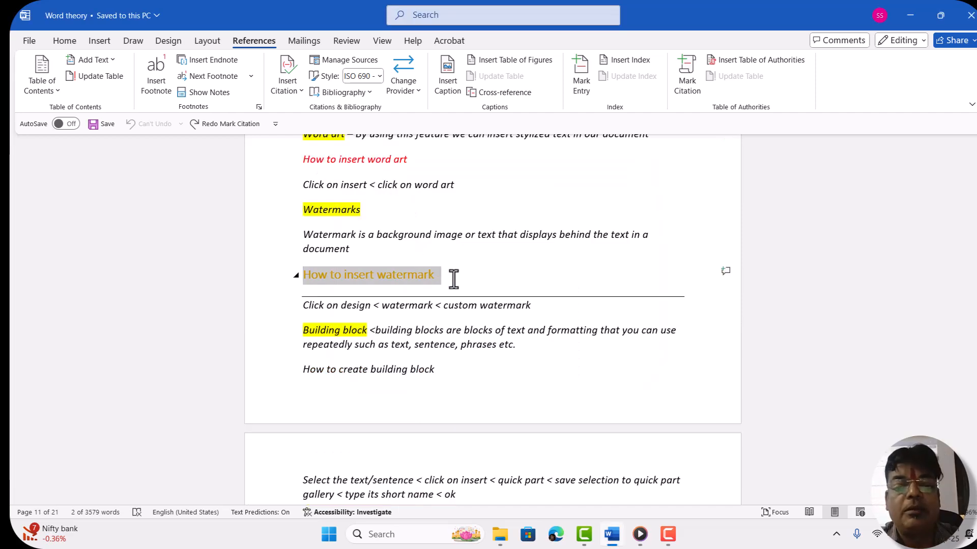
# Mark the selected "How to insert watermark" heading as a citation in the DATA category and close the dialog.
pyautogui.click(692, 70)
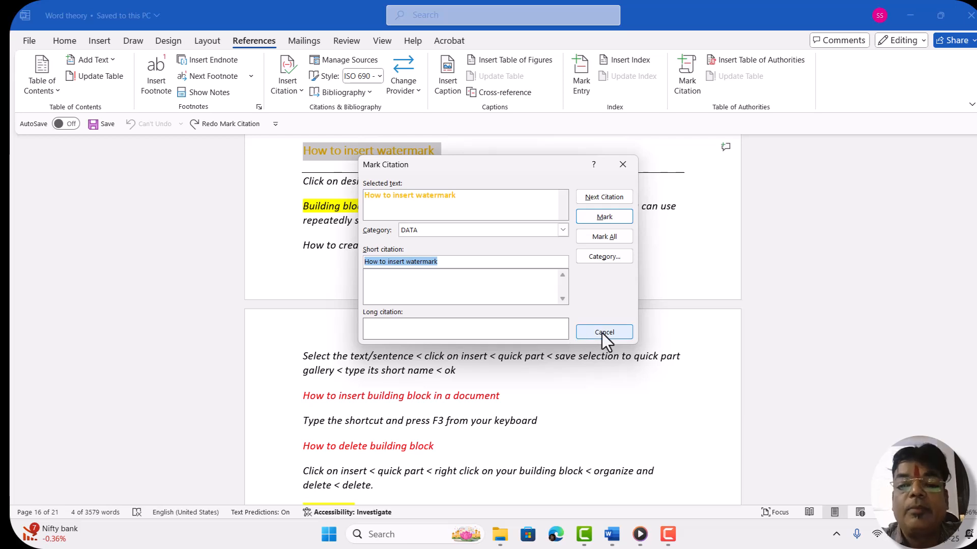
pyautogui.click(605, 217)
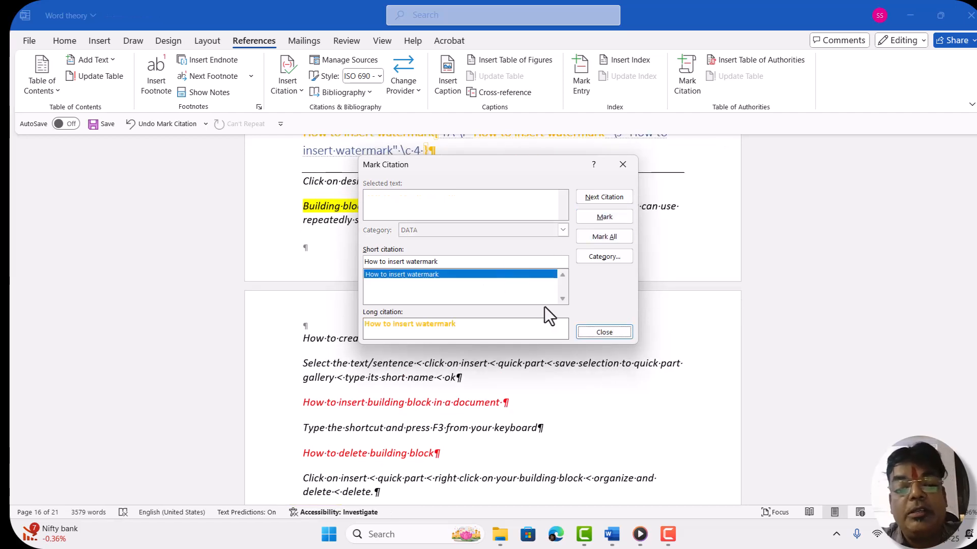
pyautogui.click(605, 332)
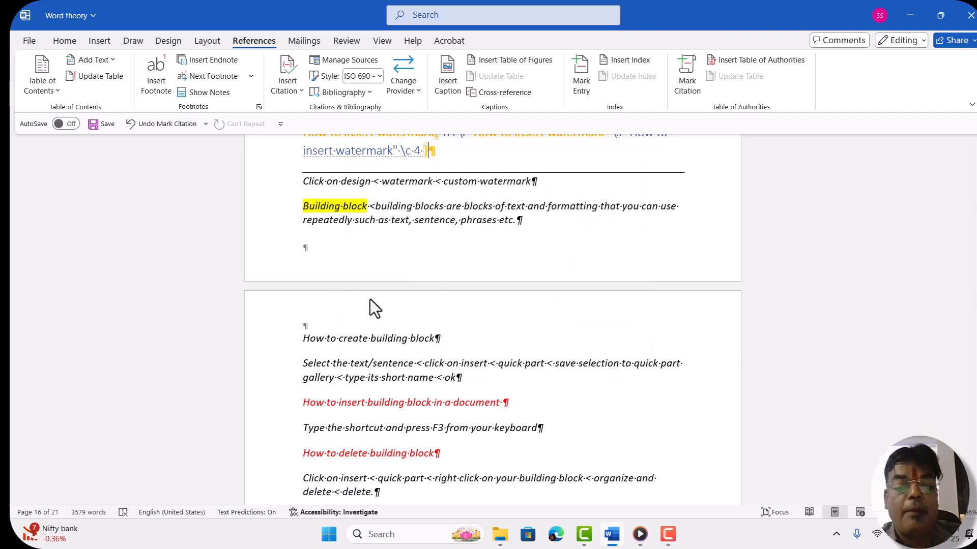
# Mark the highlighted "Cover page" term as a citation in the DATA category and close the dialog.
pyautogui.scroll(-1, 379, 356)
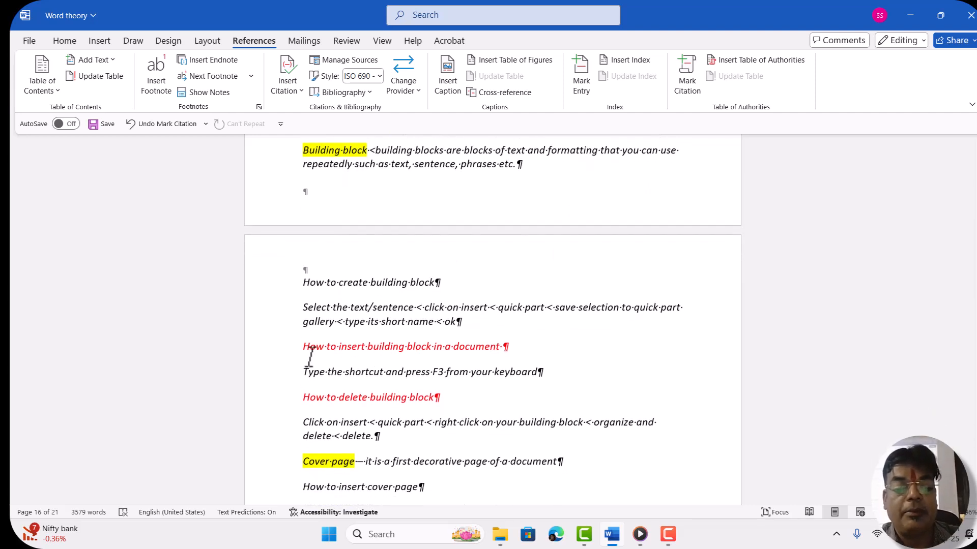
pyautogui.scroll(-2, 336, 417)
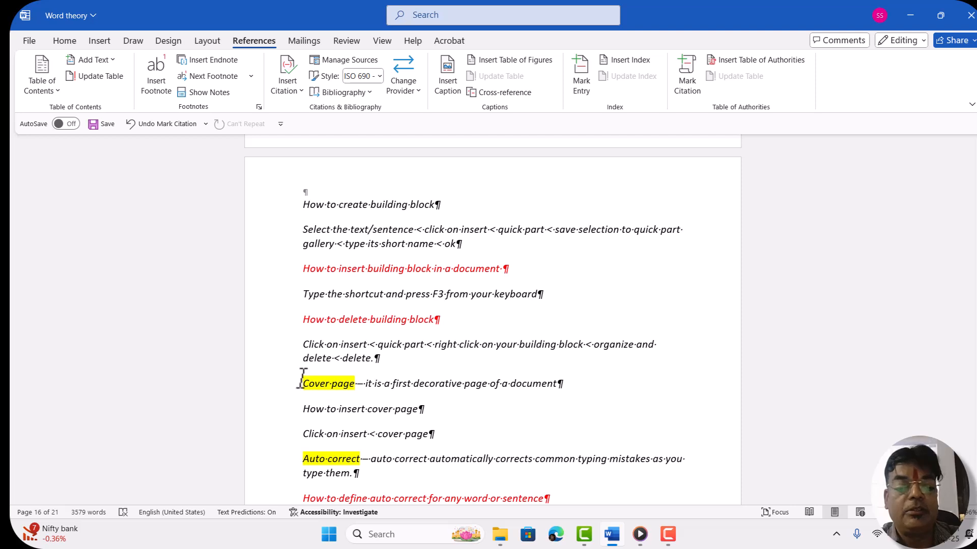
pyautogui.moveTo(302, 383); pyautogui.dragTo(356, 379)
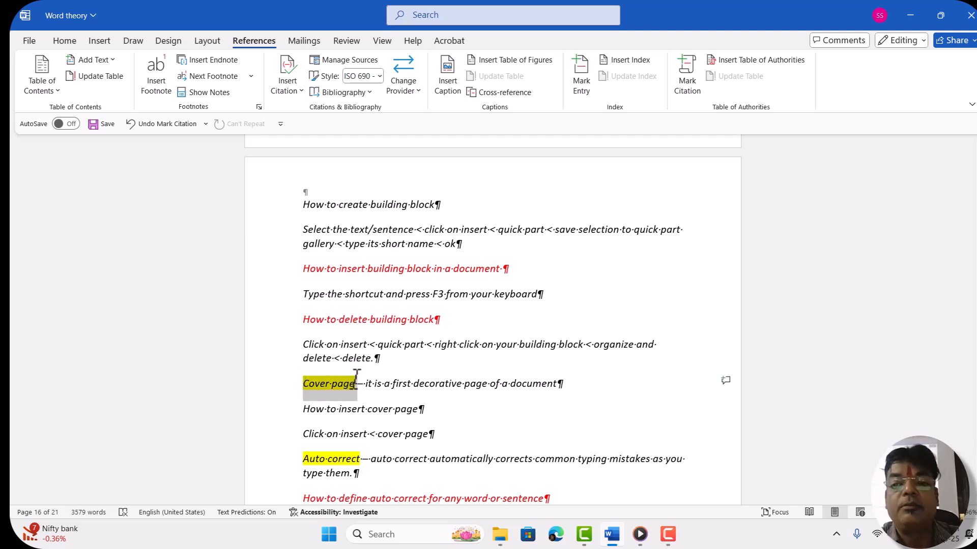
pyautogui.click(686, 64)
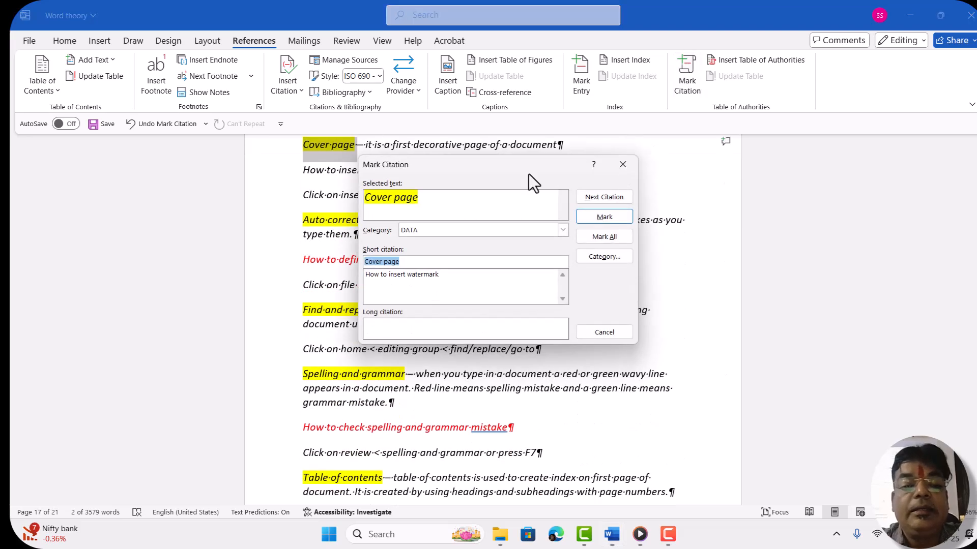
pyautogui.click(413, 261)
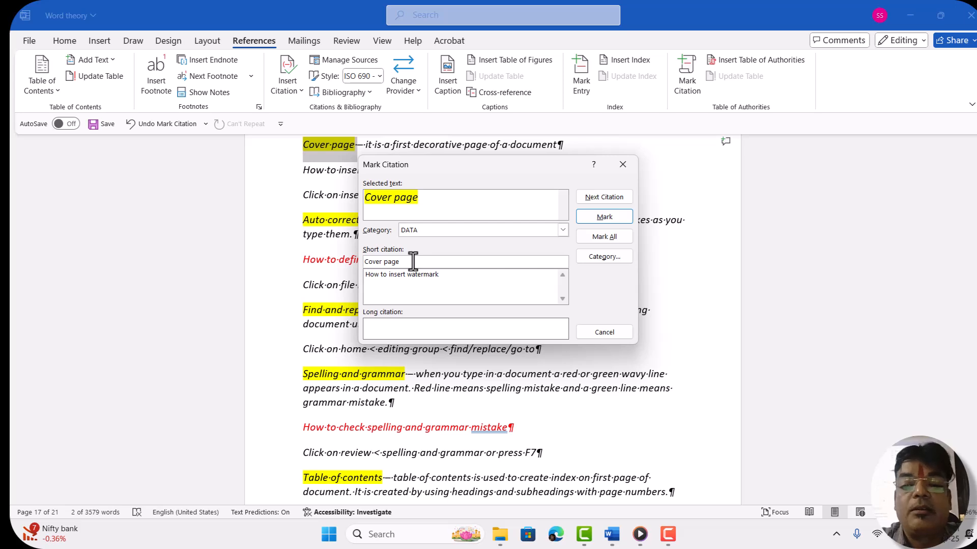
pyautogui.click(616, 215)
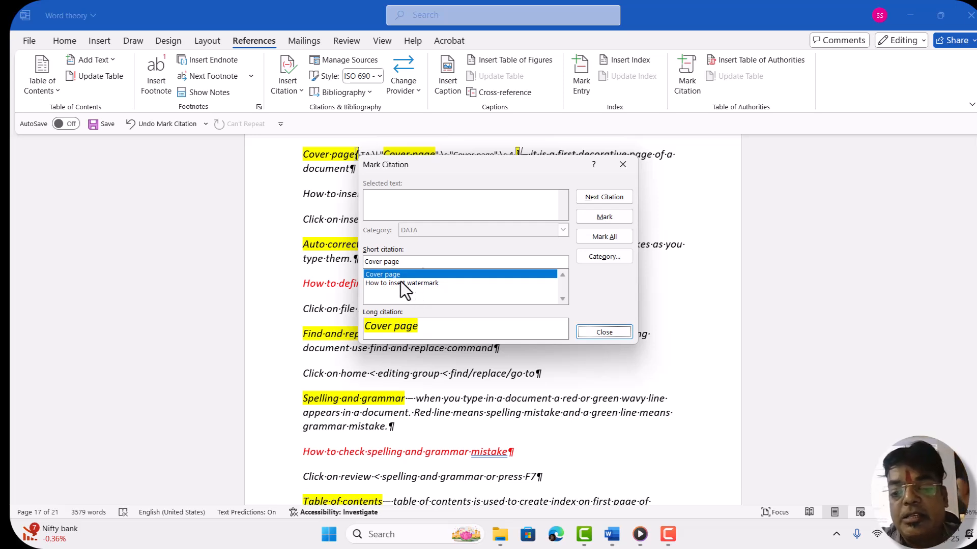
pyautogui.click(605, 332)
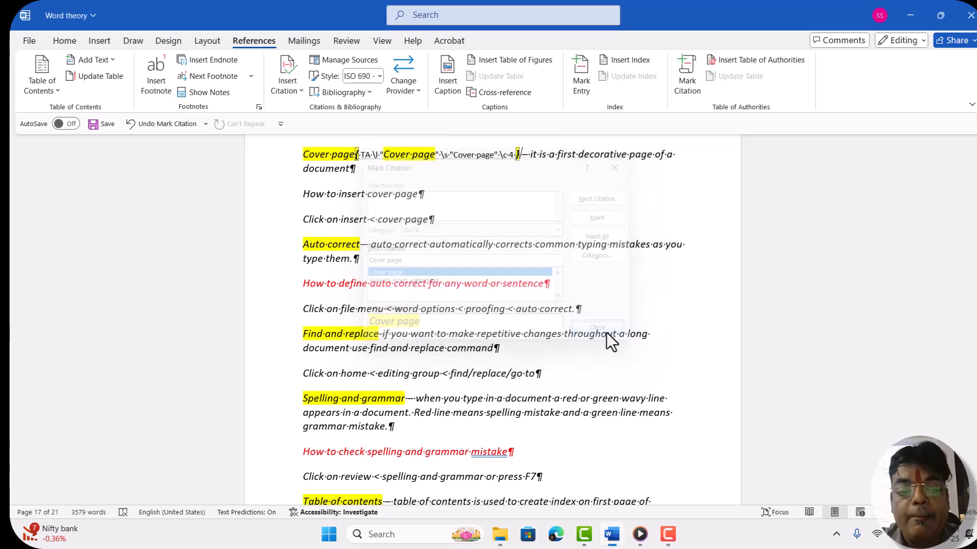
# Mark the highlighted "Table of contents" term as a DATA citation and close the dialog.
pyautogui.scroll(-3, 523, 370)
pyautogui.scroll(-3, 522, 371)
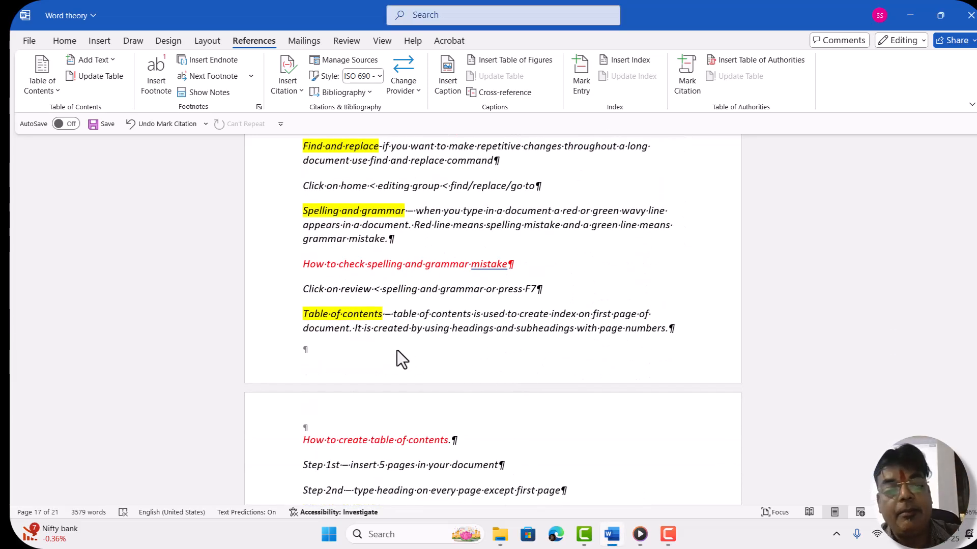
pyautogui.moveTo(299, 312); pyautogui.dragTo(371, 308)
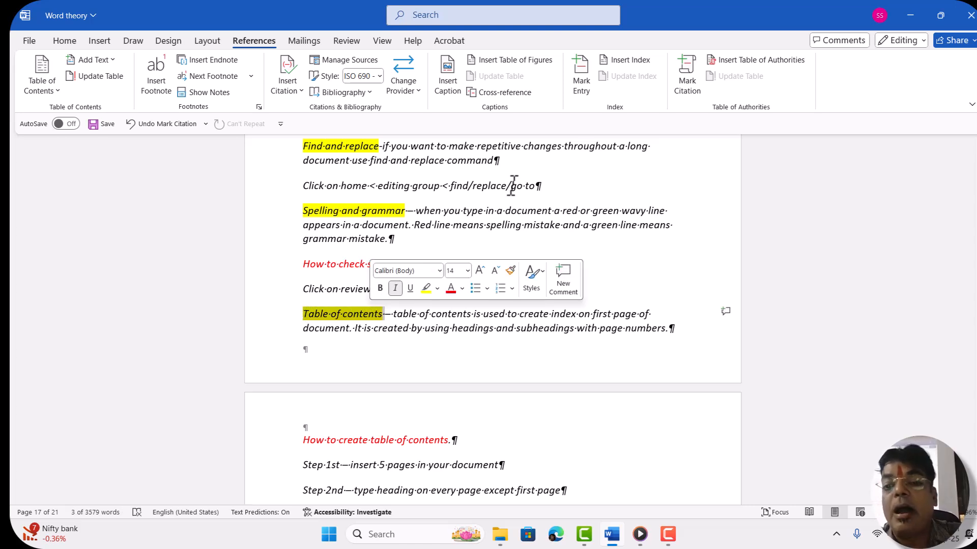
pyautogui.click(684, 75)
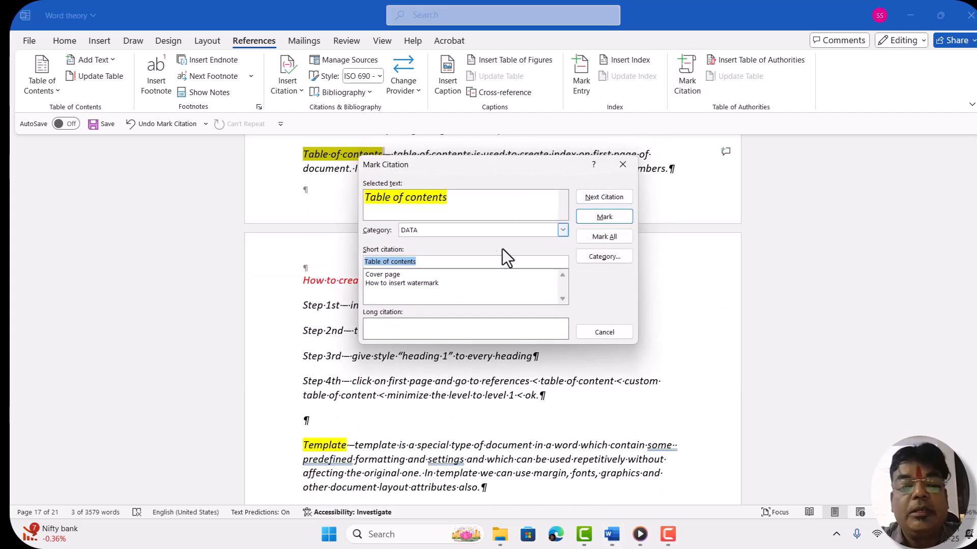
pyautogui.click(445, 265)
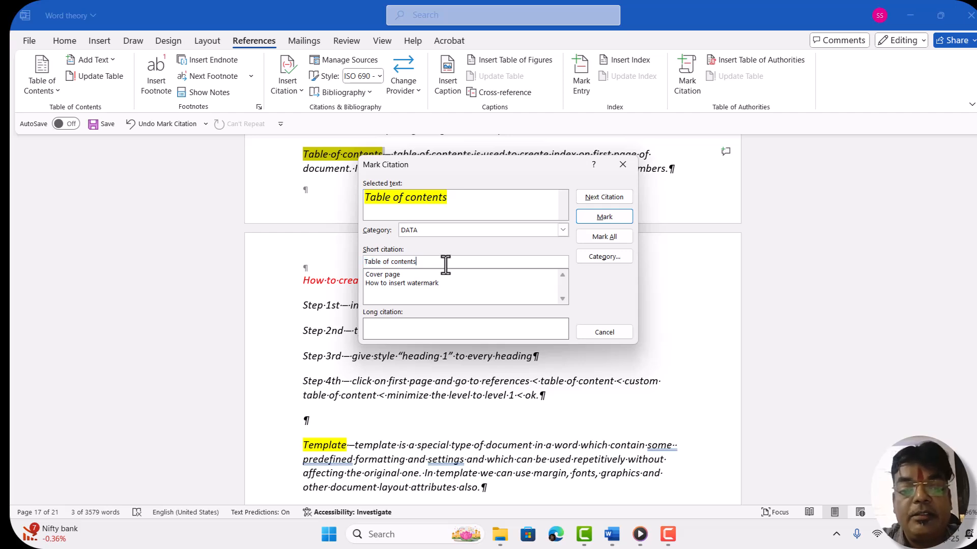
pyautogui.click(605, 217)
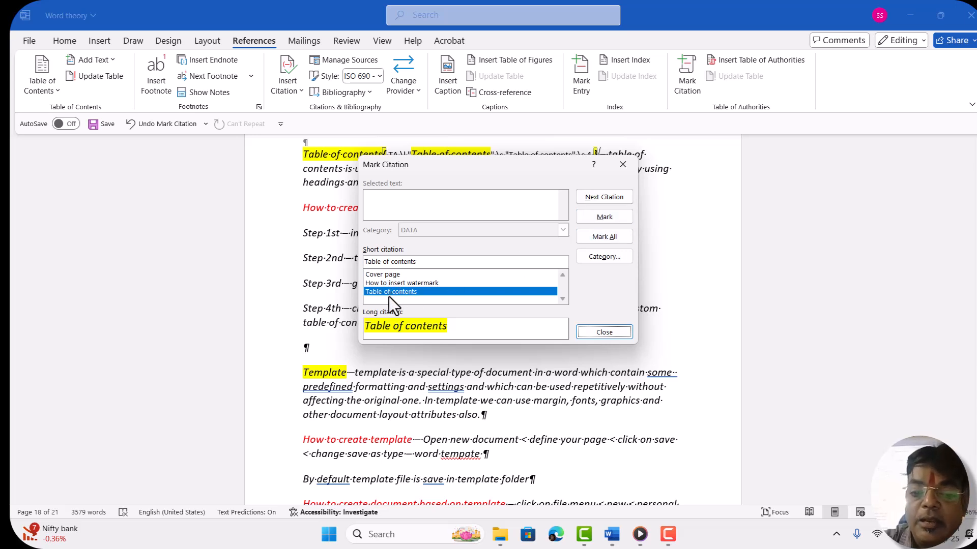
pyautogui.click(597, 332)
# Mark the highlighted "Template" term as a DATA citation and close the dialog.
pyautogui.scroll(-2, 543, 385)
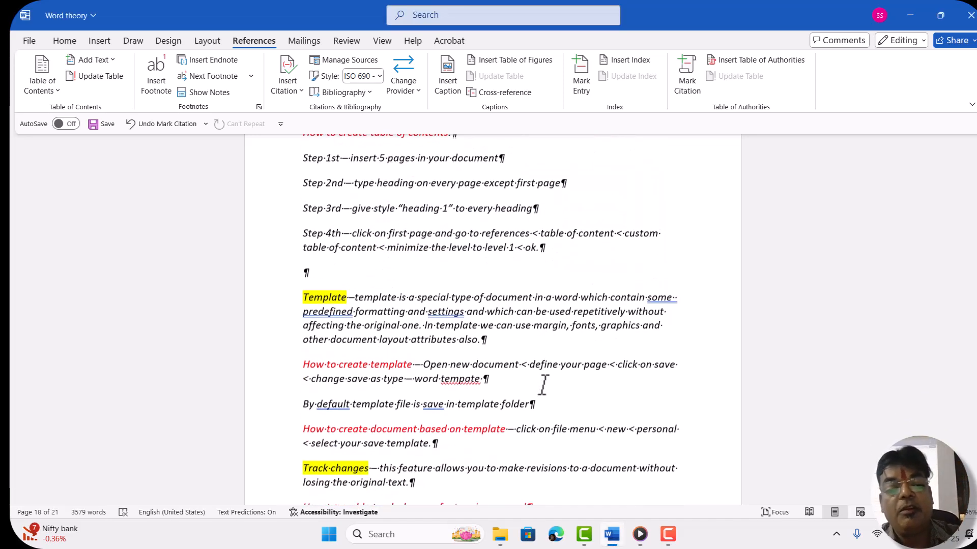
pyautogui.click(304, 297)
pyautogui.moveTo(327, 295); pyautogui.dragTo(349, 295)
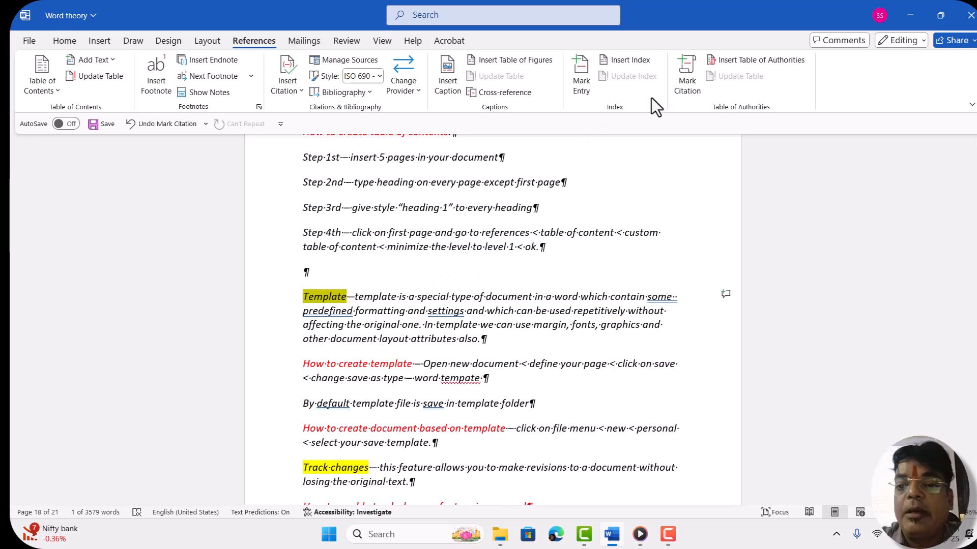
pyautogui.click(687, 81)
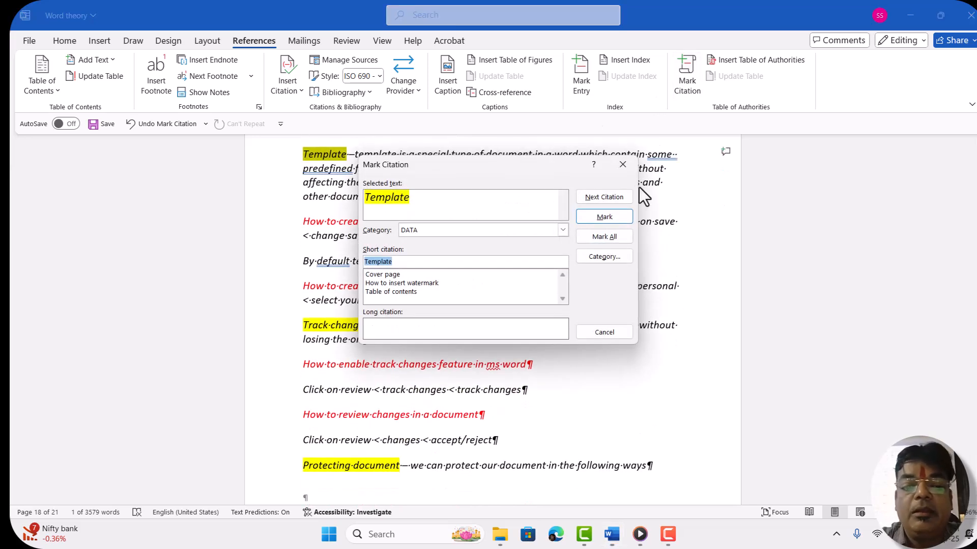
pyautogui.click(497, 258)
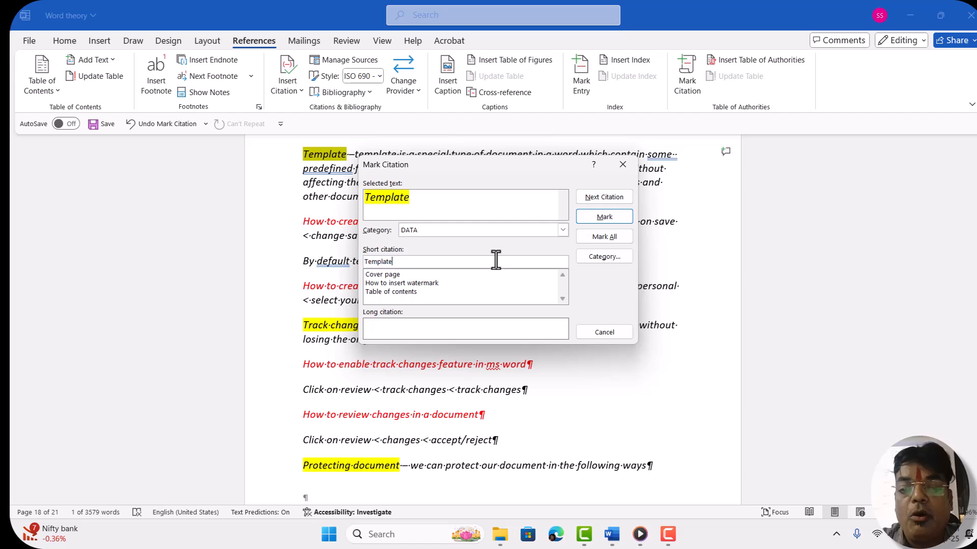
pyautogui.click(615, 216)
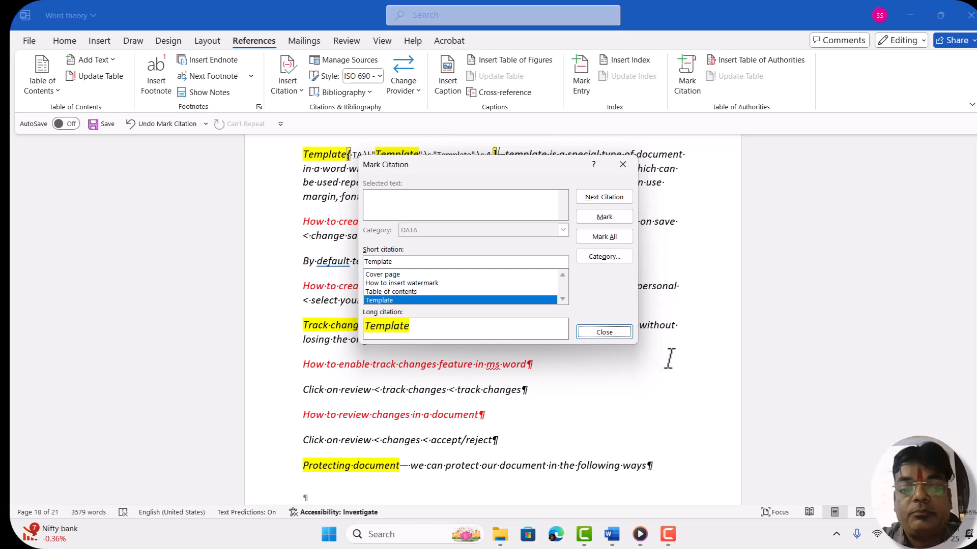
pyautogui.click(596, 333)
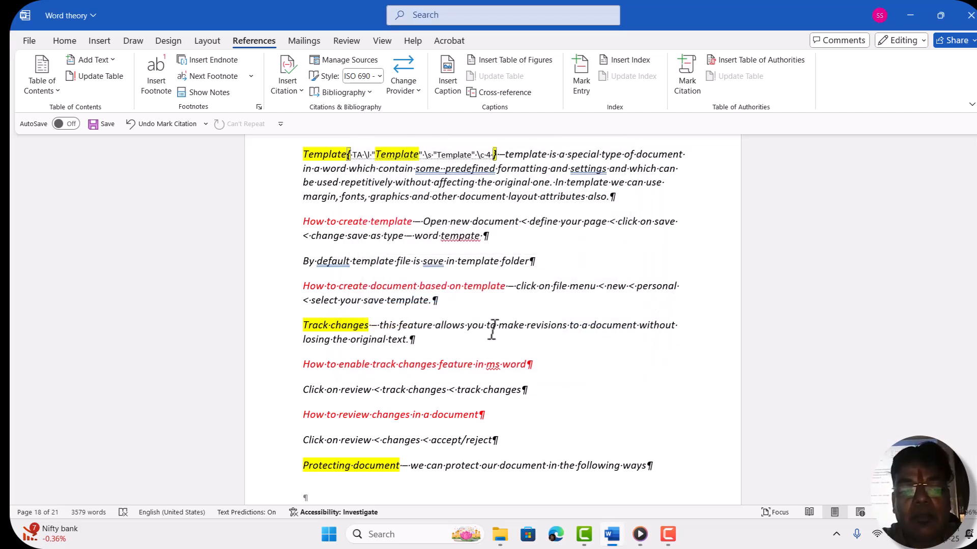
# Hide the paragraph marks and citation field codes in the document.
pyautogui.scroll(2, 470, 328)
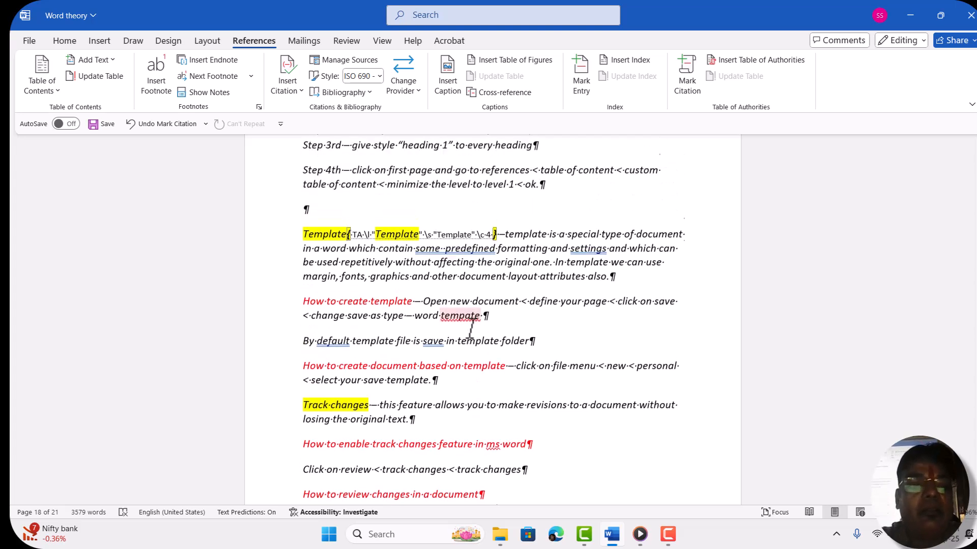
pyautogui.click(58, 39)
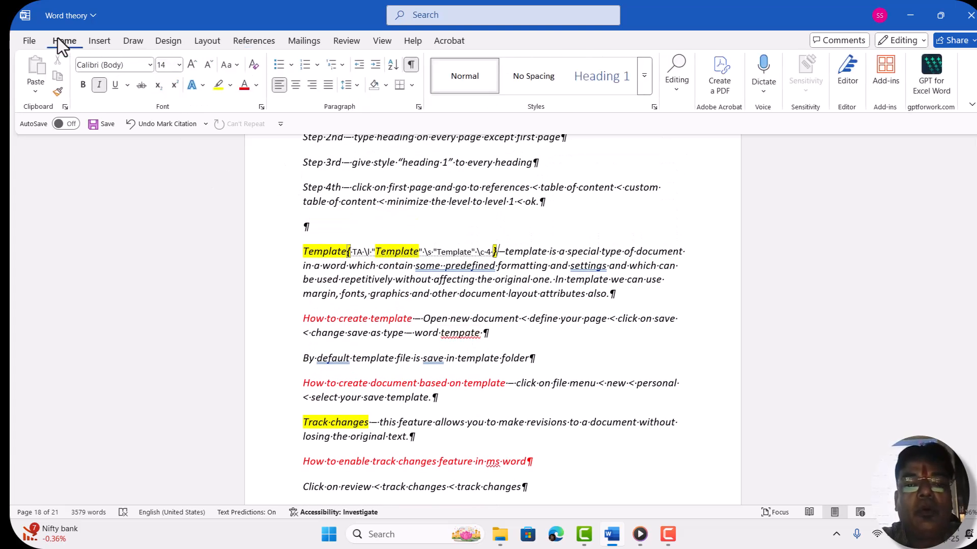
pyautogui.click(411, 66)
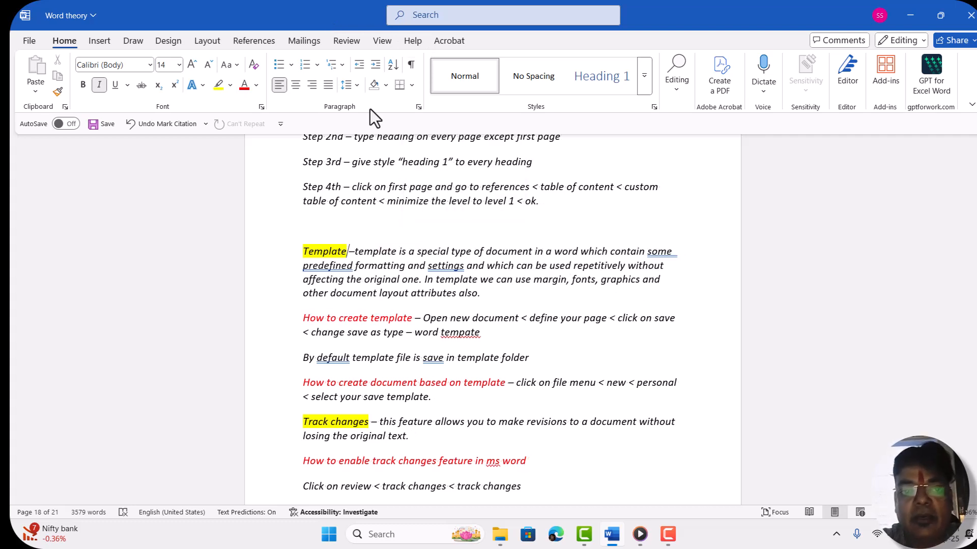
# Insert a table of authorities on the first page for the DATA category, with the underline tab leader and the Distinctive format.
pyautogui.click(246, 40)
pyautogui.scroll(3, 522, 208)
pyautogui.scroll(20, 522, 209)
pyautogui.scroll(-15, 521, 209)
pyautogui.scroll(10, 522, 209)
pyautogui.scroll(12, 523, 209)
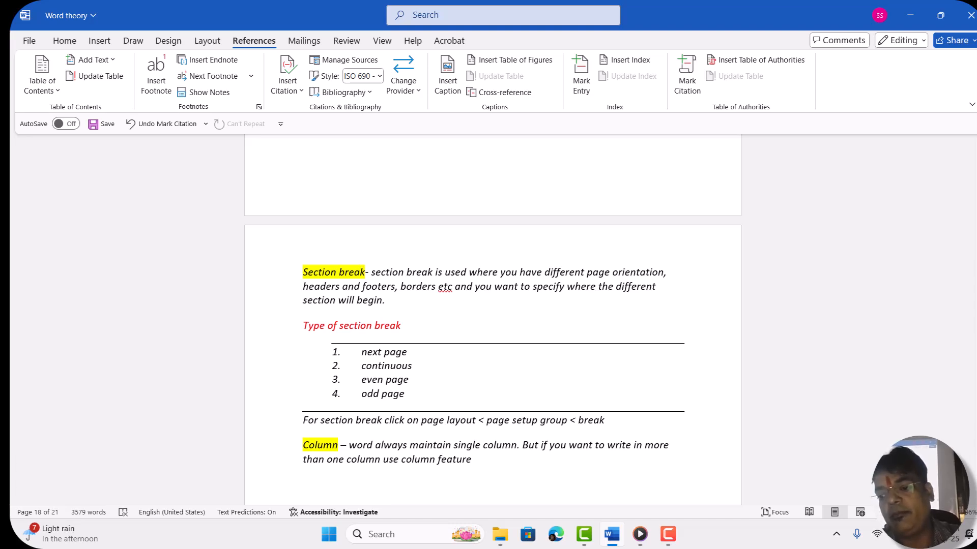
pyautogui.scroll(-10, 493, 311)
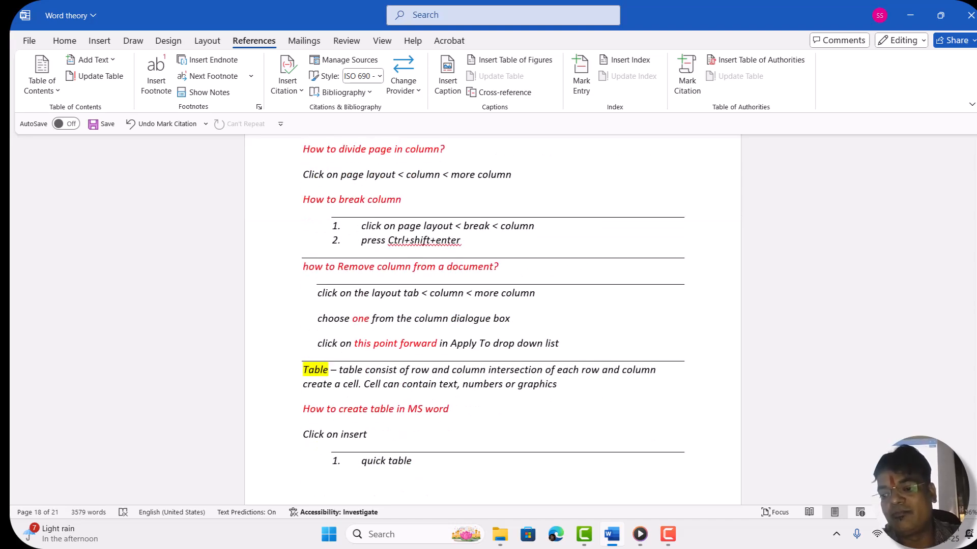
pyautogui.moveTo(974, 432); pyautogui.dragTo(975, 162)
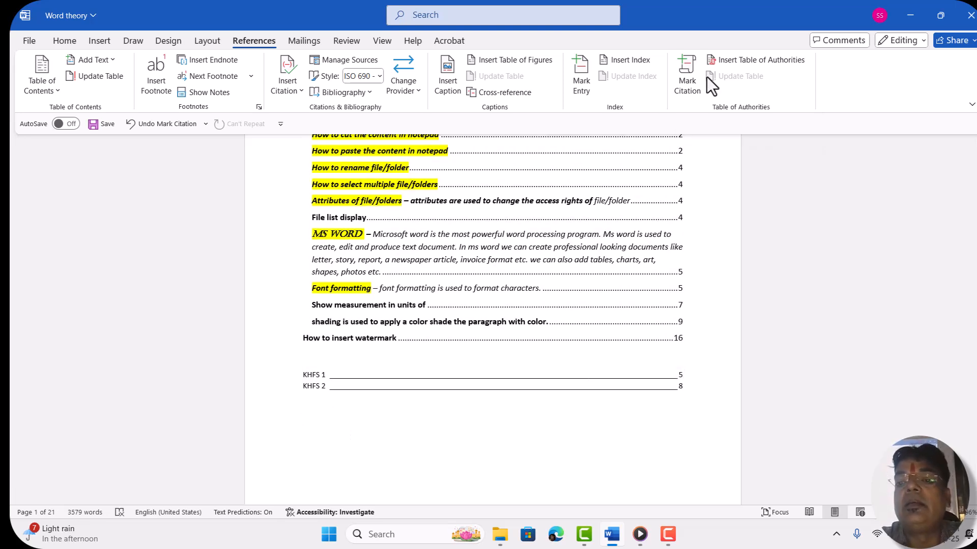
pyautogui.click(731, 63)
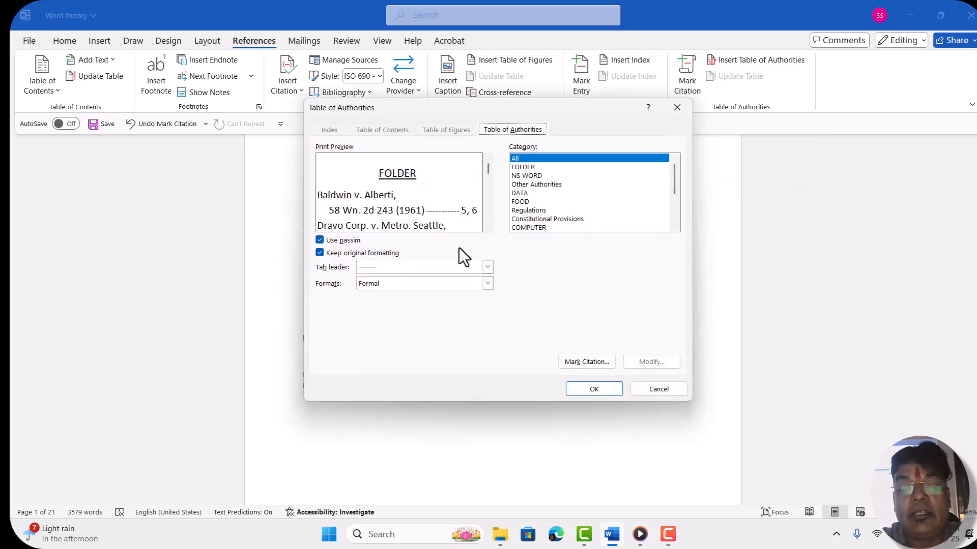
pyautogui.click(487, 266)
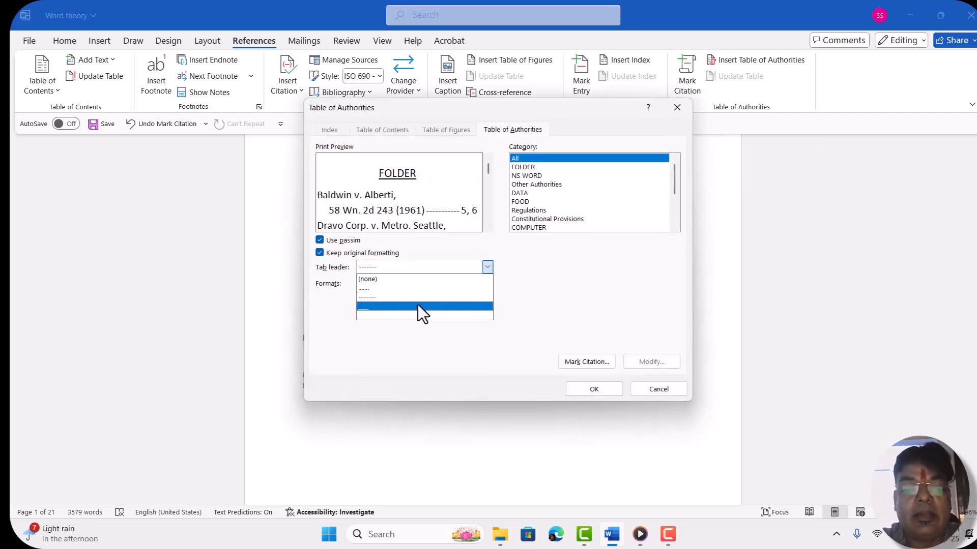
pyautogui.click(372, 307)
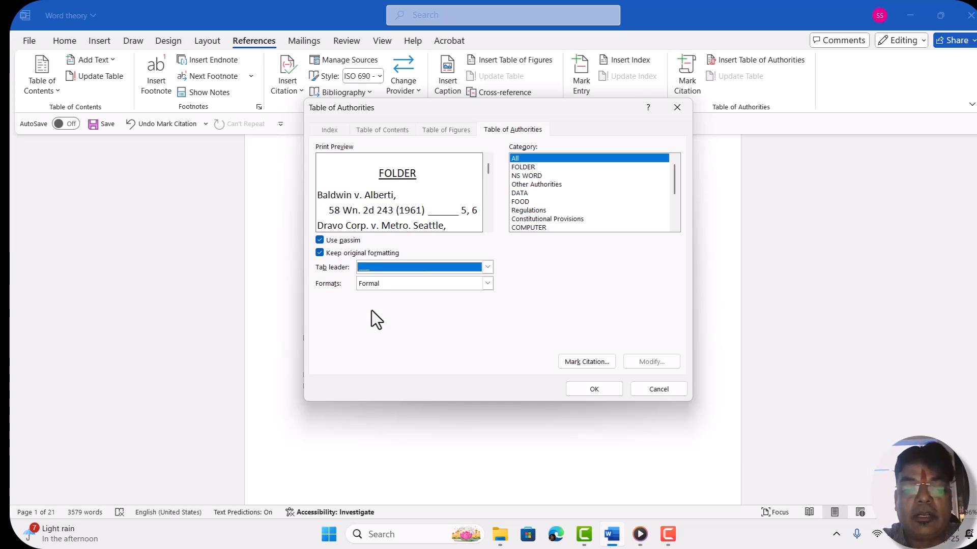
pyautogui.click(486, 283)
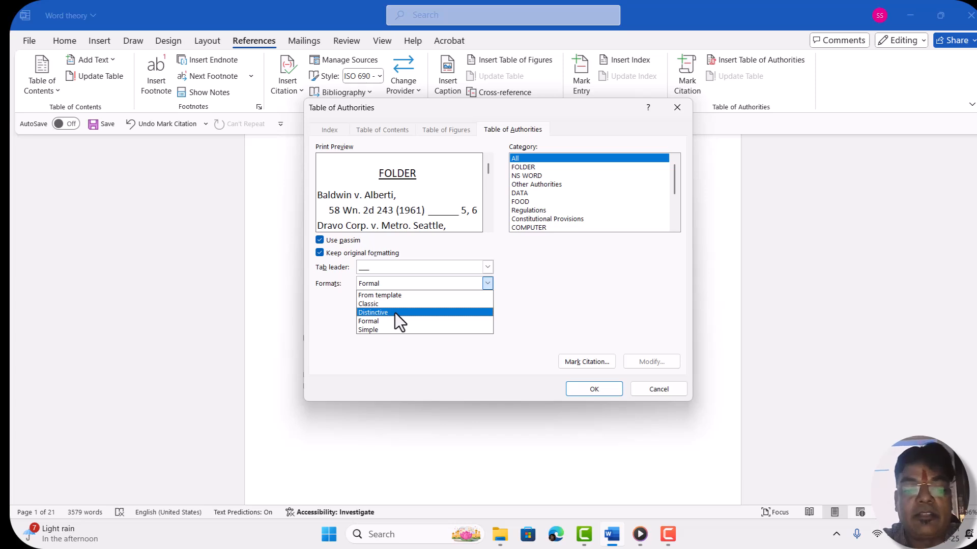
pyautogui.click(395, 313)
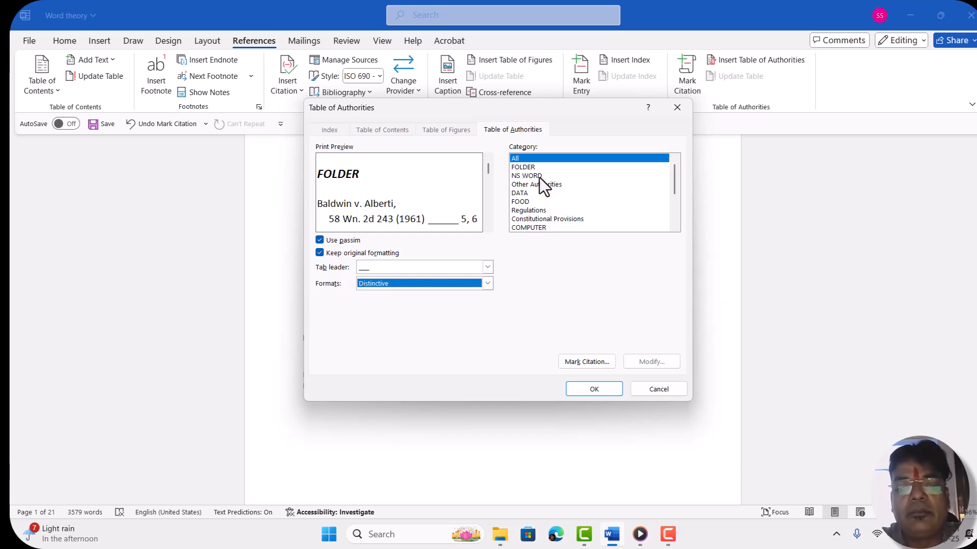
pyautogui.click(518, 194)
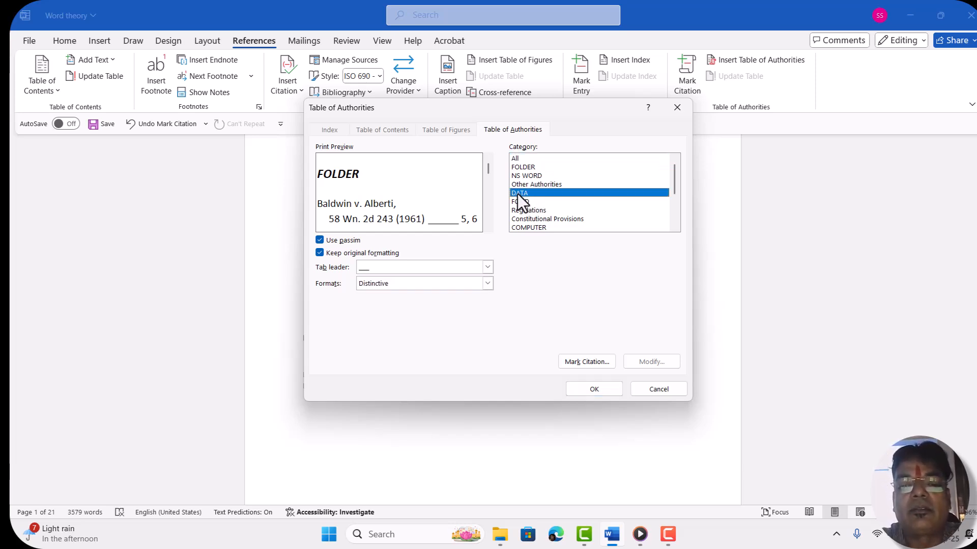
pyautogui.click(593, 389)
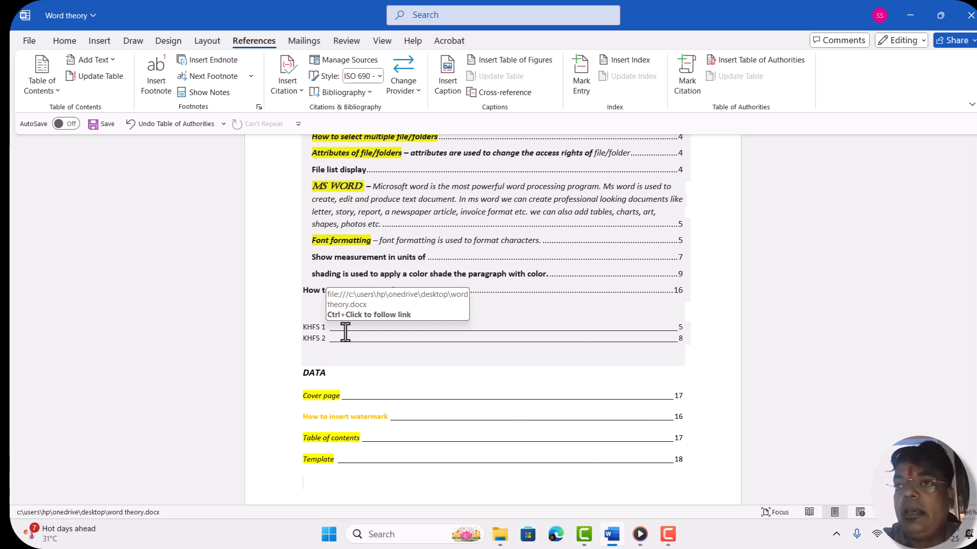
# Check the Cover page entry in the DATA table, follow the "File list display" contents link to its heading, and return to the DATA table.
pyautogui.click(351, 398)
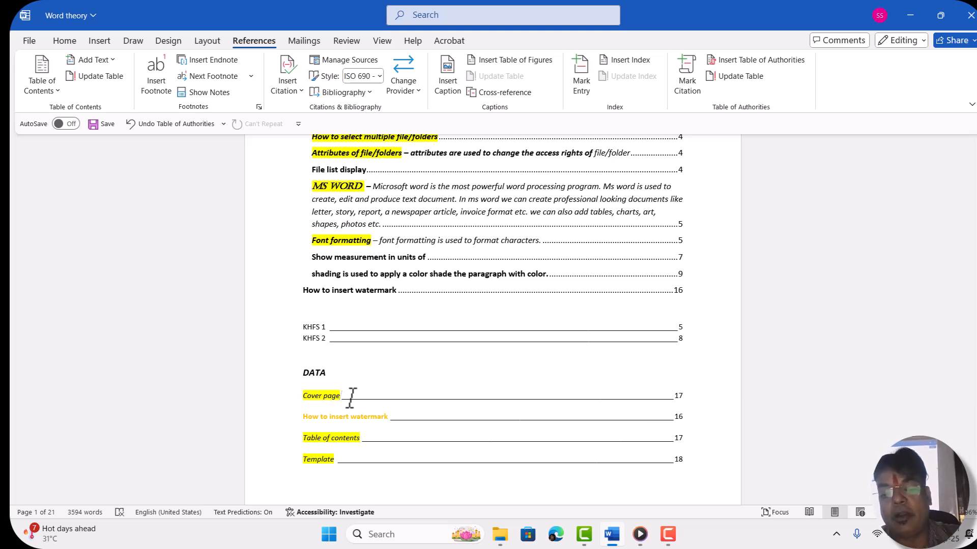
pyautogui.tripleClick(351, 398)
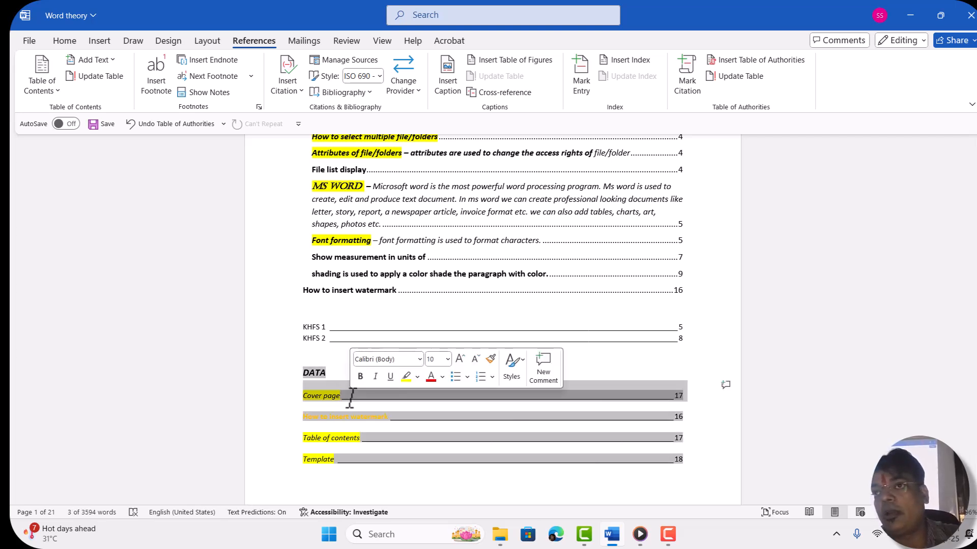
pyautogui.click(350, 399)
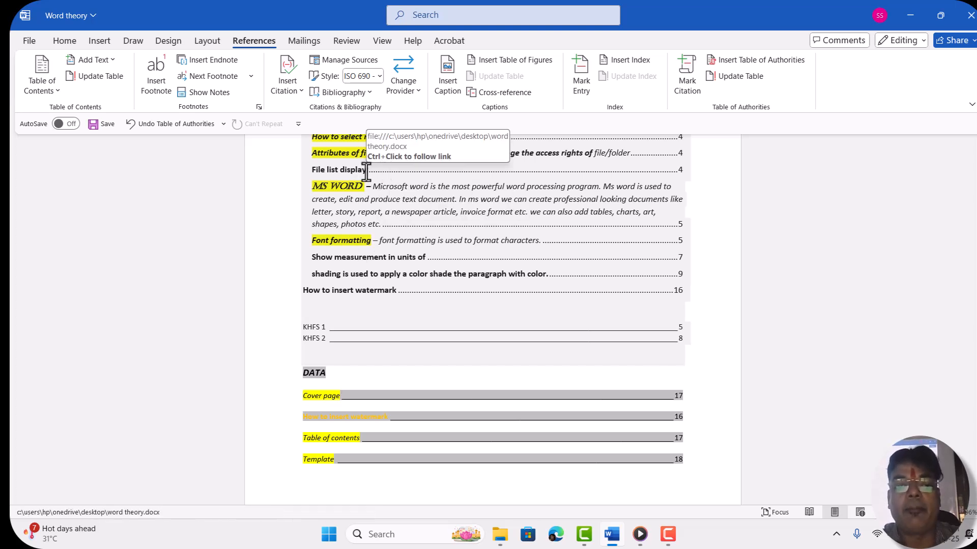
pyautogui.click(368, 171)
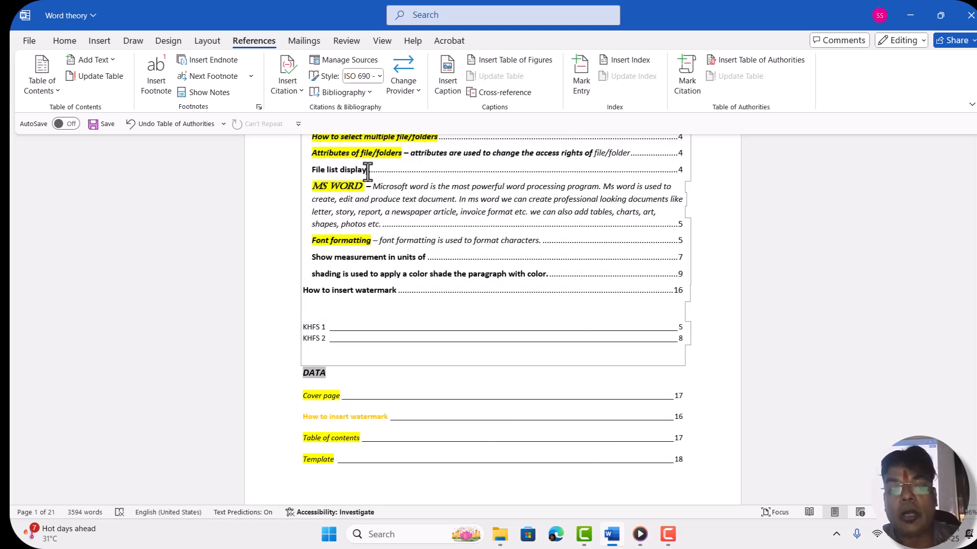
pyautogui.keyDown('ctrl'); pyautogui.click(368, 172); pyautogui.keyUp('ctrl')
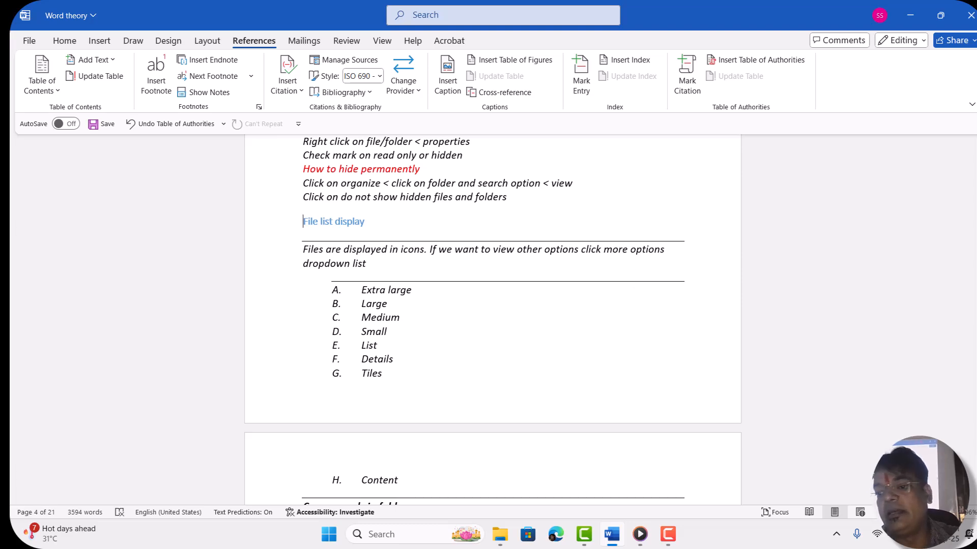
pyautogui.moveTo(976, 216); pyautogui.dragTo(976, 173)
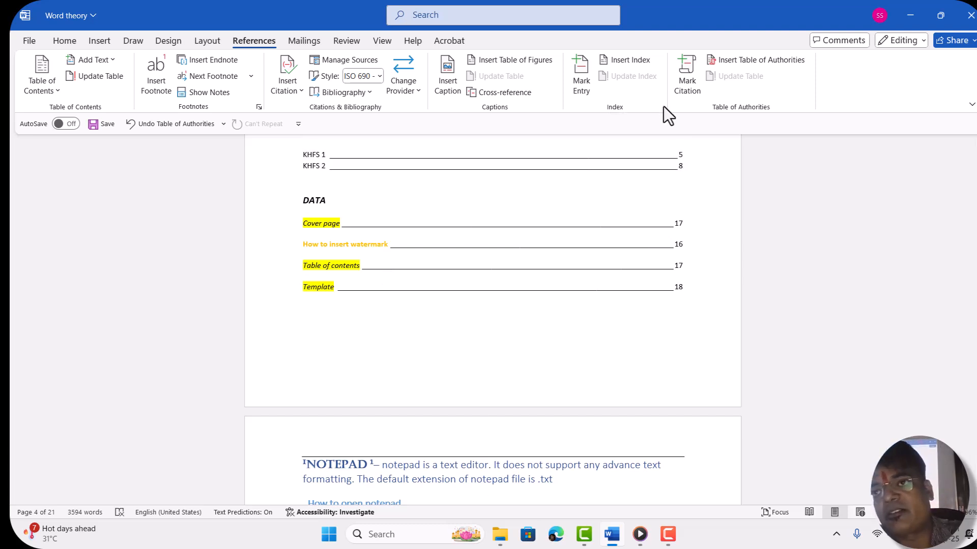
pyautogui.click(569, 155)
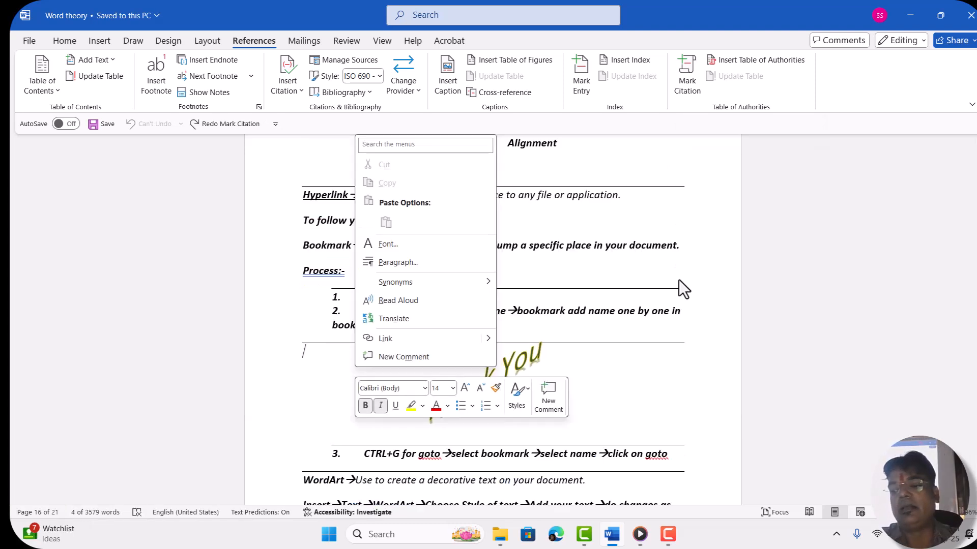
# Replace the "technical" citation category name with ABC.
pyautogui.click(938, 361)
pyautogui.moveTo(976, 375); pyautogui.dragTo(976, 152)
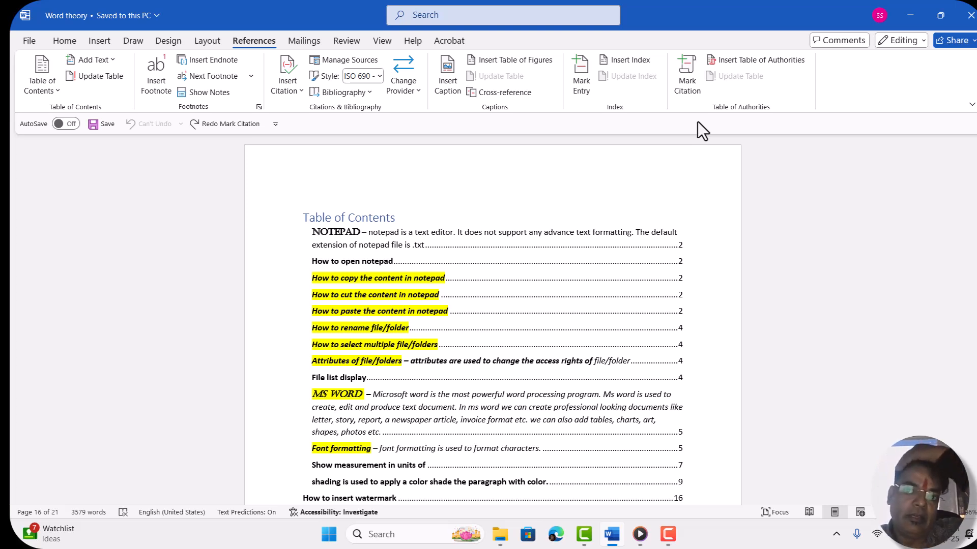
pyautogui.click(689, 80)
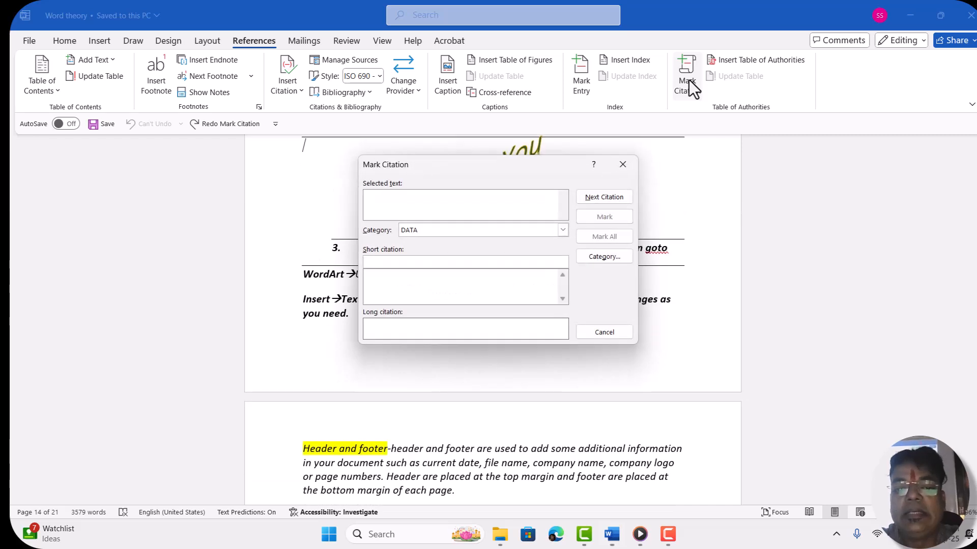
pyautogui.click(603, 256)
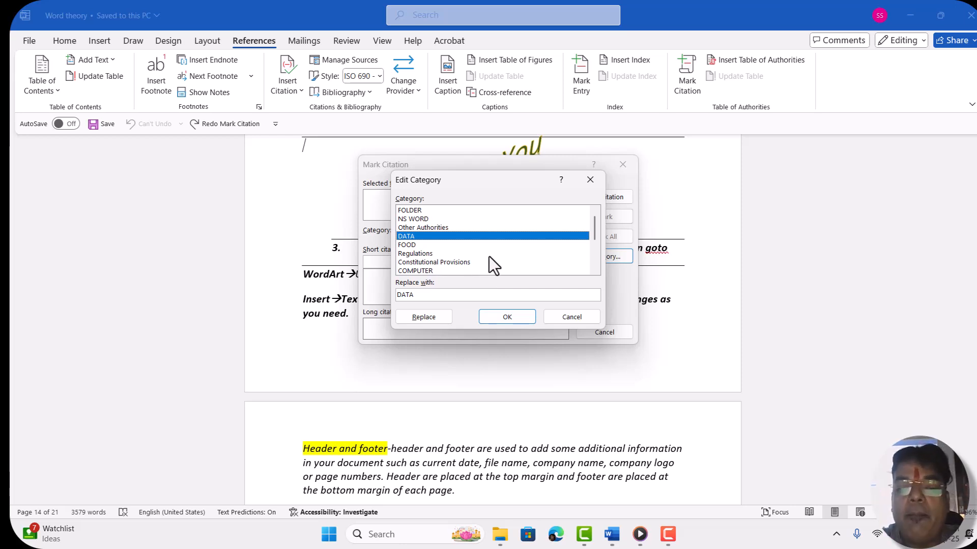
pyautogui.click(599, 264)
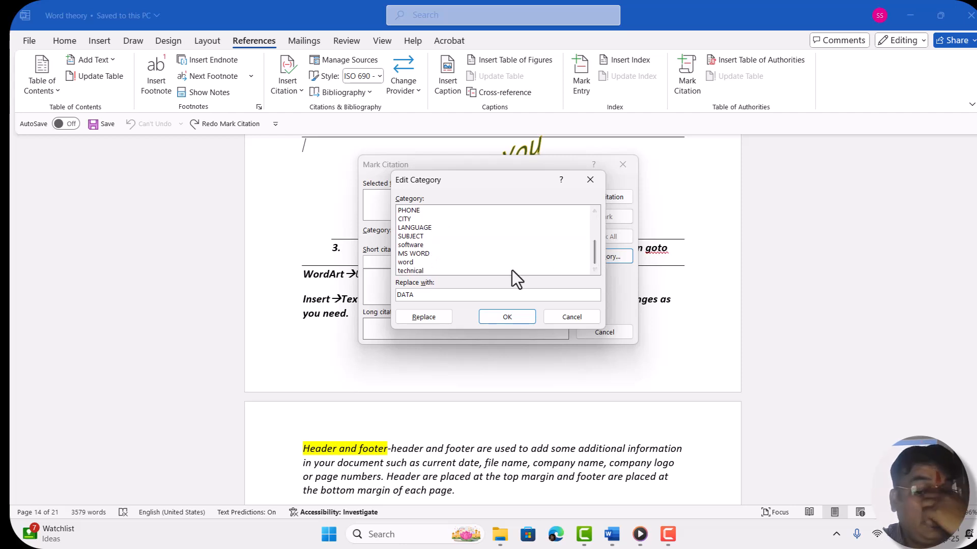
pyautogui.click(414, 271)
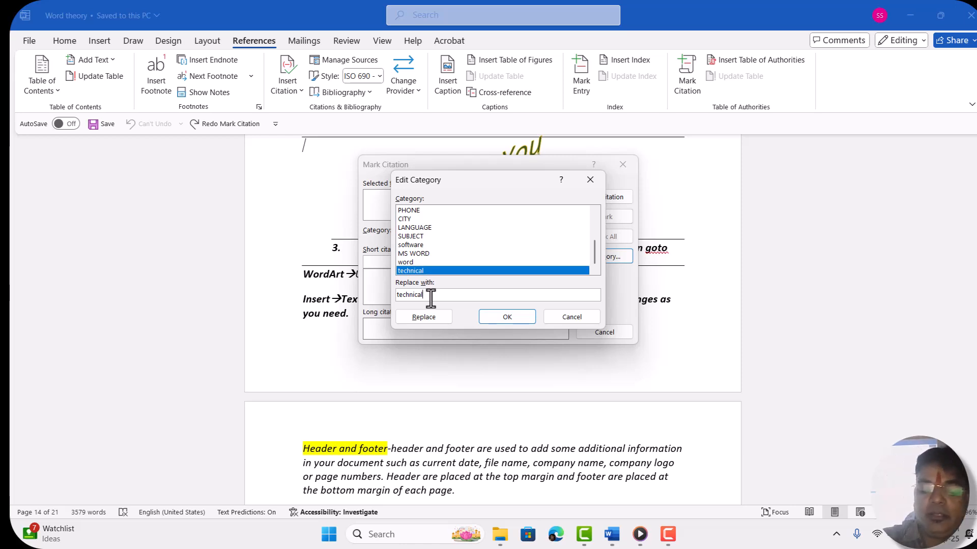
pyautogui.press('BackSpace')
pyautogui.press('BackSpace')
pyautogui.press('BackSpace')
pyautogui.press('BackSpace')
pyautogui.press('BackSpace')
pyautogui.press('BackSpace')
pyautogui.press('BackSpace')
pyautogui.press('BackSpace')
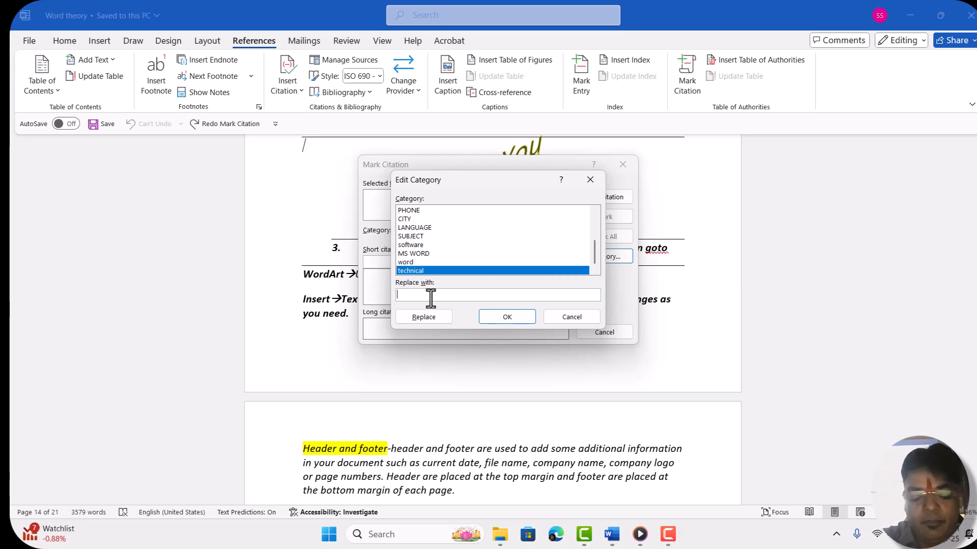
pyautogui.write('ABC')
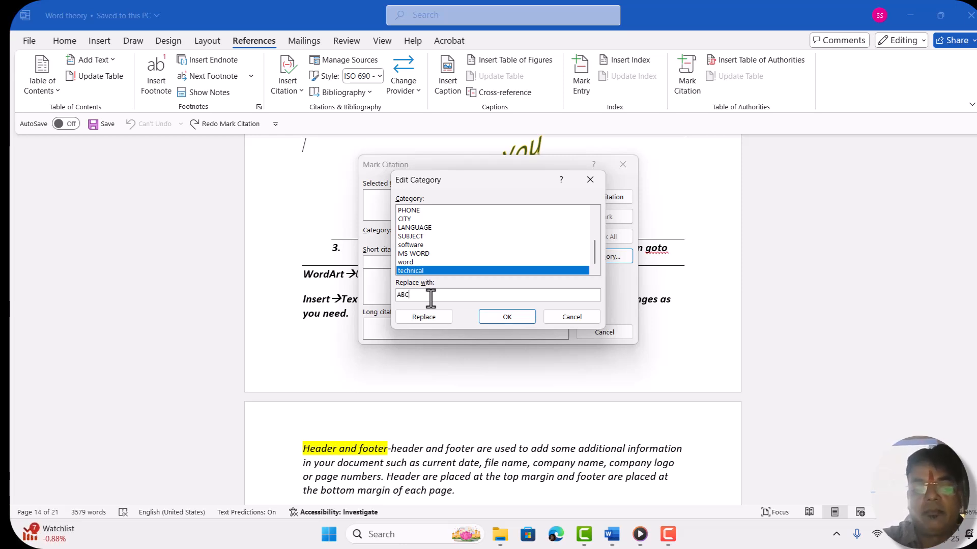